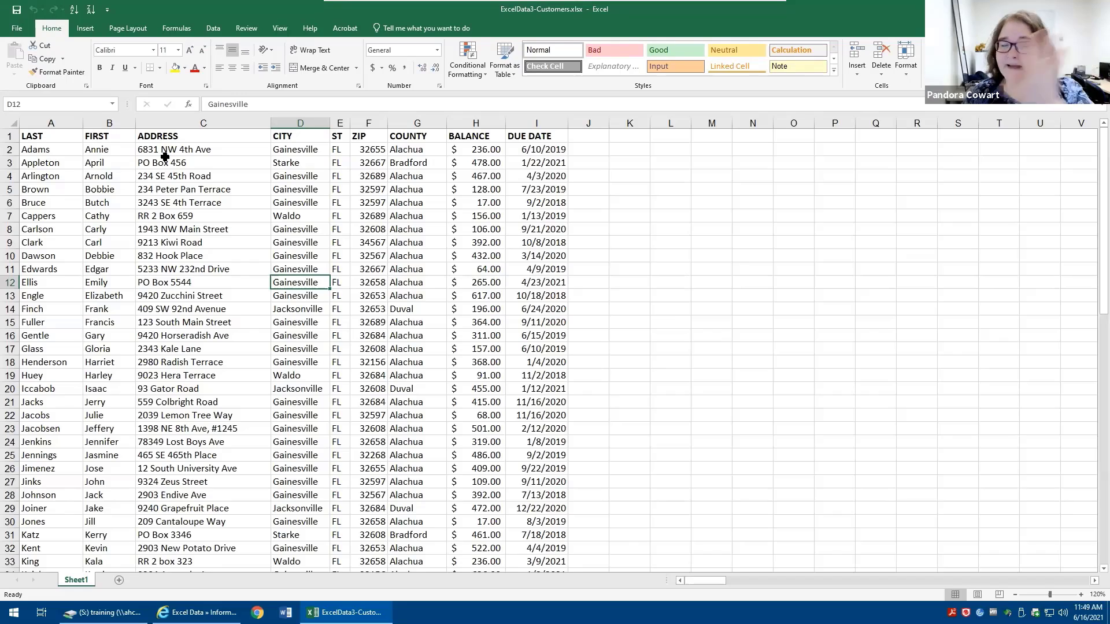
- Create a PivotTable from the customer data range on a new worksheet and reposition the field list beside the report
{"action": "left_click", "coordinate": [81, 30]}
{"action": "left_click", "coordinate": [19, 52]}
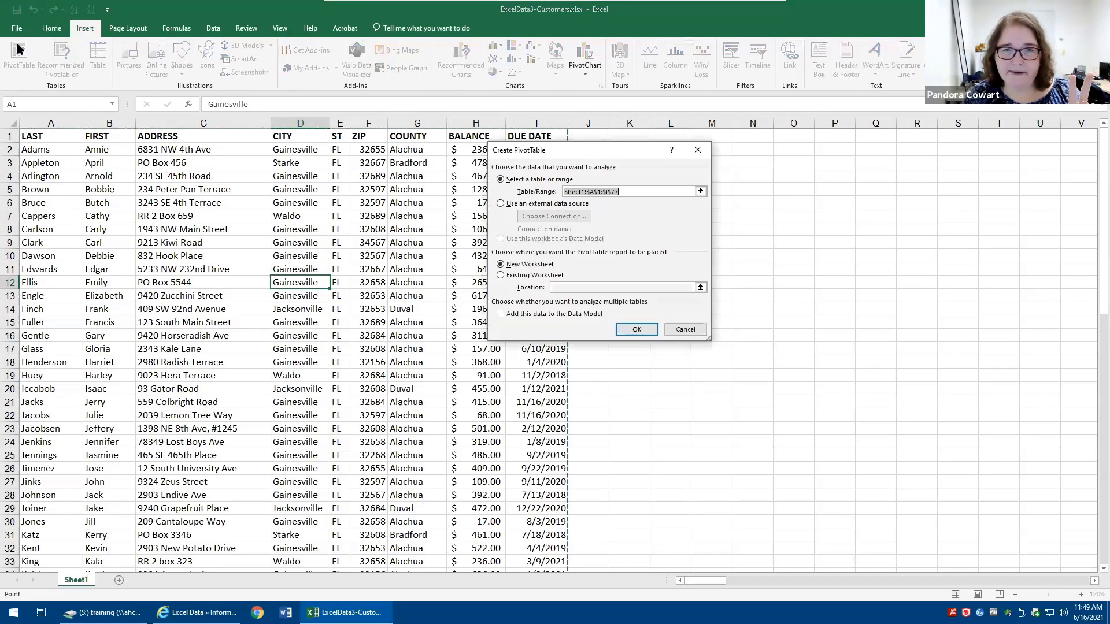
{"action": "left_click", "coordinate": [636, 329]}
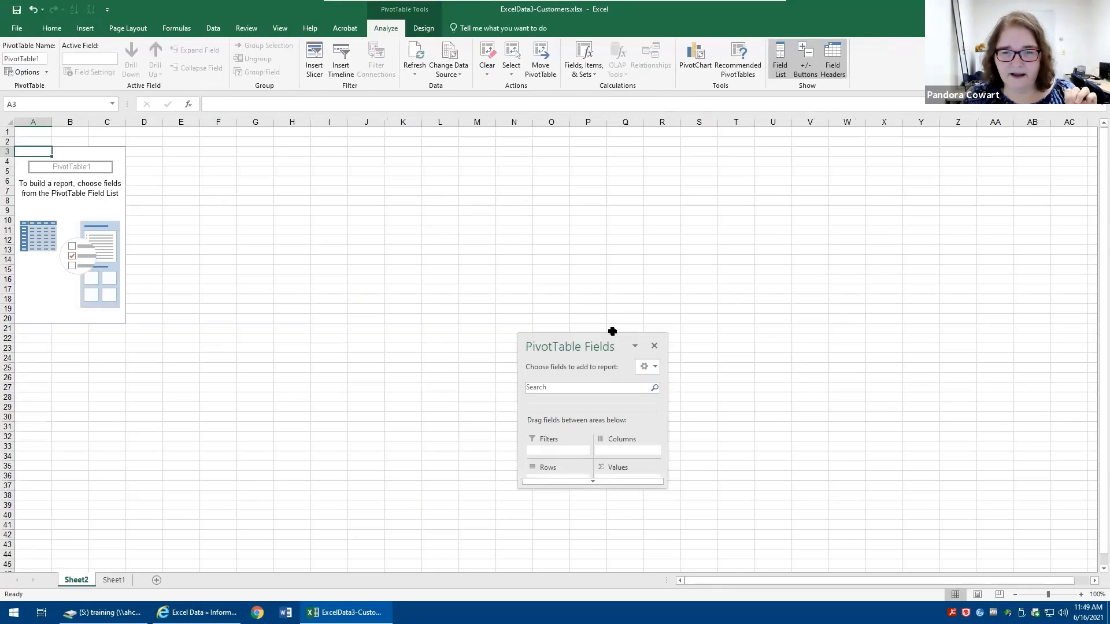
{"action": "left_click_drag", "start_coordinate": [613, 334], "coordinate": [615, 119]}
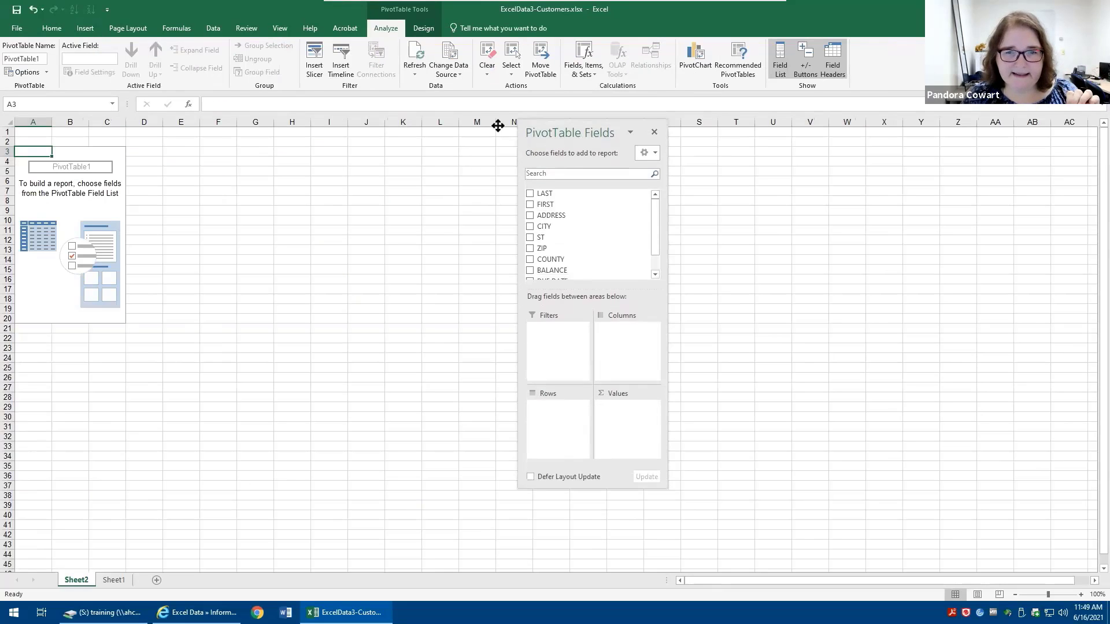
{"action": "left_click_drag", "start_coordinate": [498, 126], "coordinate": [469, 109]}
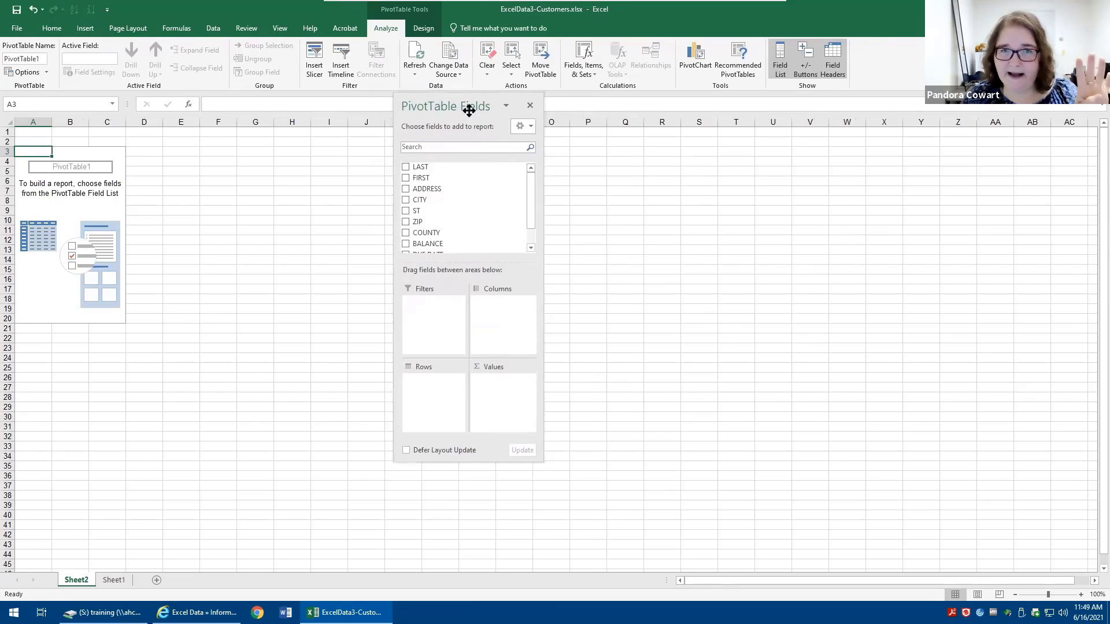
- Add the CITY, ST, ZIP and COUNTY fields to the PivotTable
{"action": "left_click", "coordinate": [406, 200]}
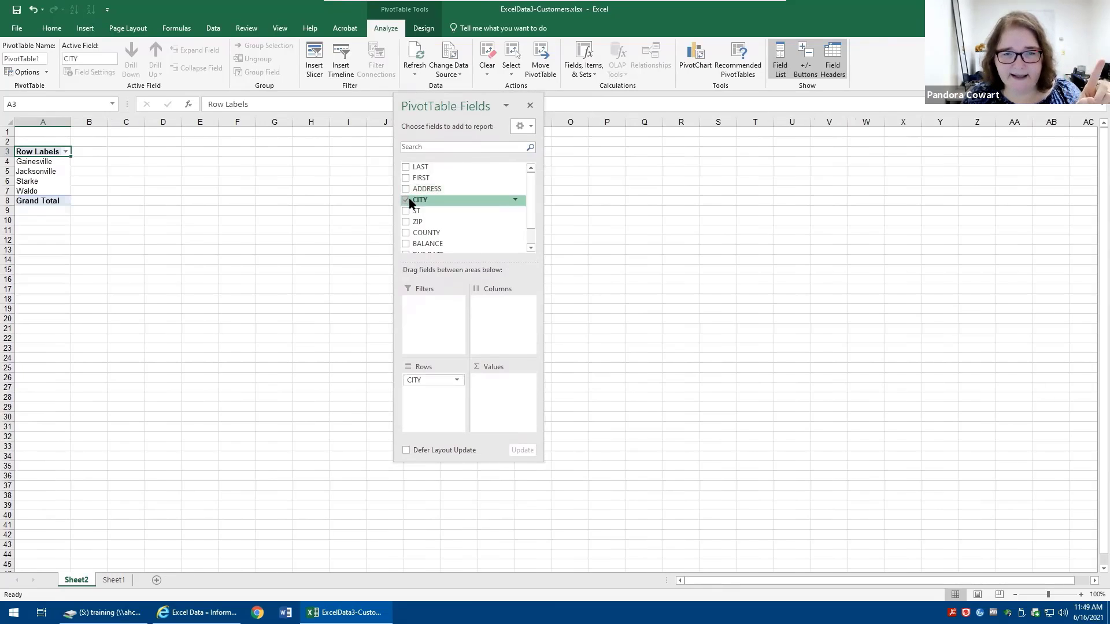
{"action": "left_click", "coordinate": [406, 211]}
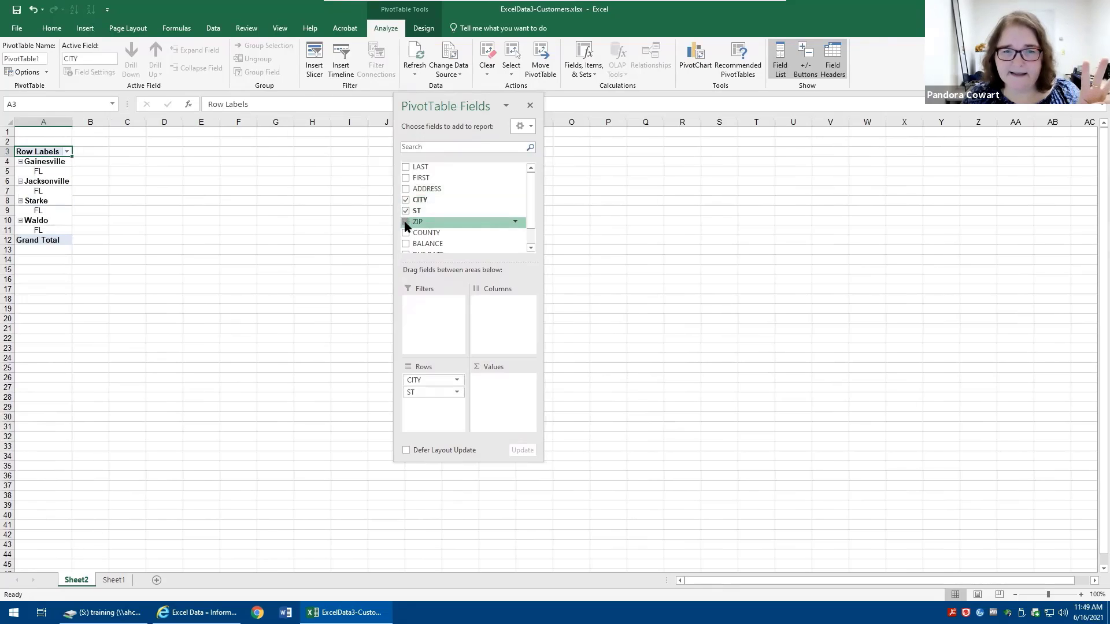
{"action": "left_click", "coordinate": [406, 222]}
{"action": "left_click", "coordinate": [406, 233]}
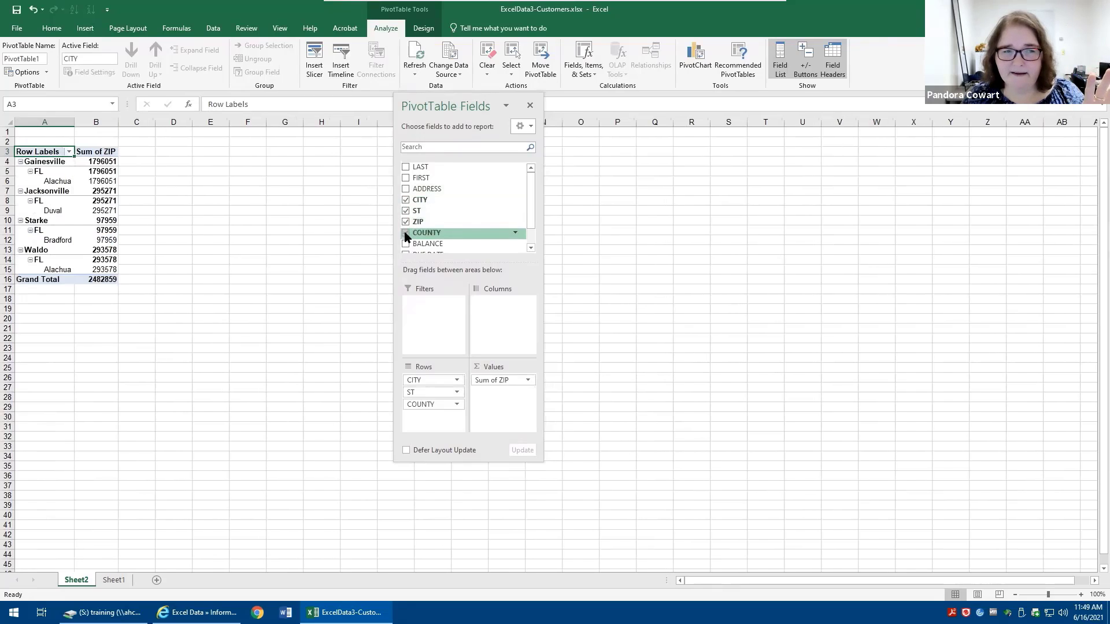
{"action": "scroll", "coordinate": [232, 216], "scroll_direction": "up", "scroll_amount": 2, "text": "ctrl"}
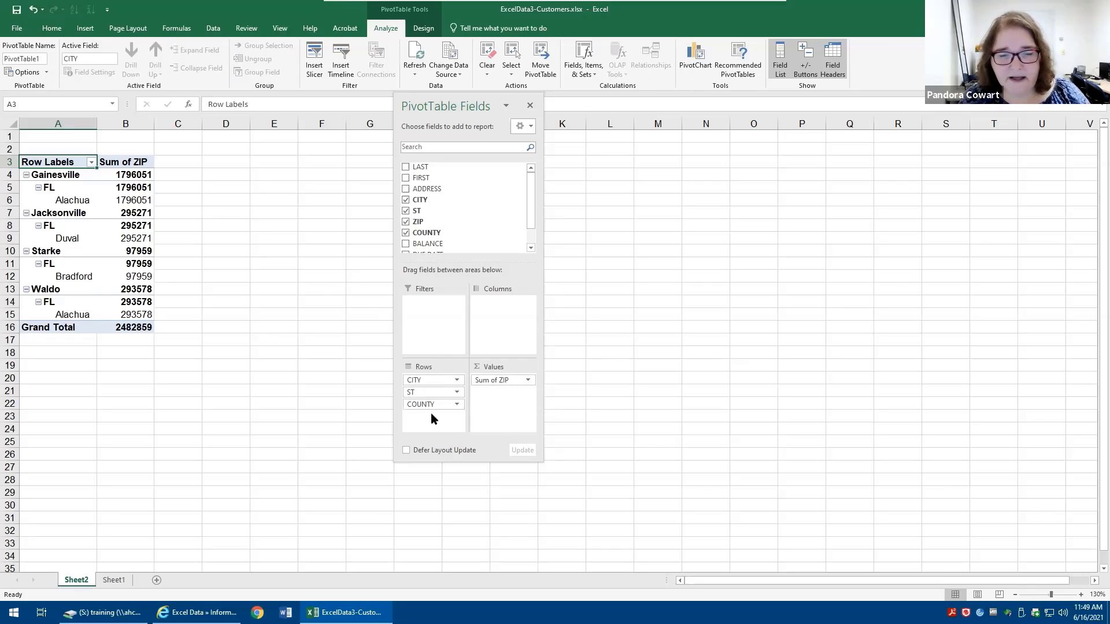
- Move ZIP from the values to the rows and order the row fields as ST, COUNTY, CITY, ZIP
{"action": "left_click_drag", "start_coordinate": [520, 388], "coordinate": [440, 401]}
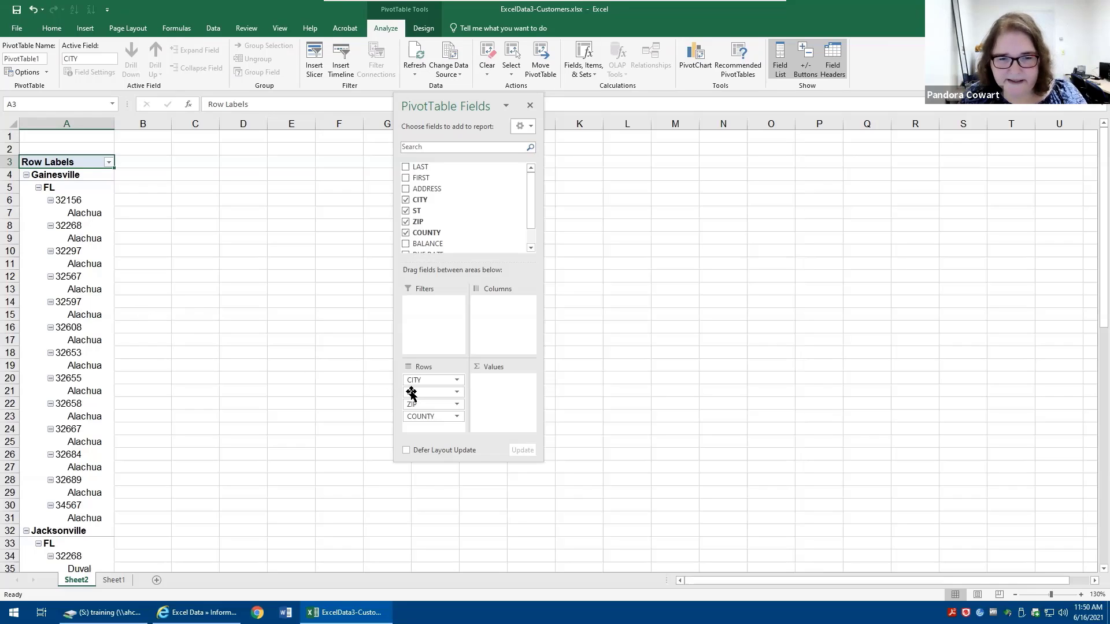
{"action": "left_click_drag", "start_coordinate": [414, 394], "coordinate": [416, 377]}
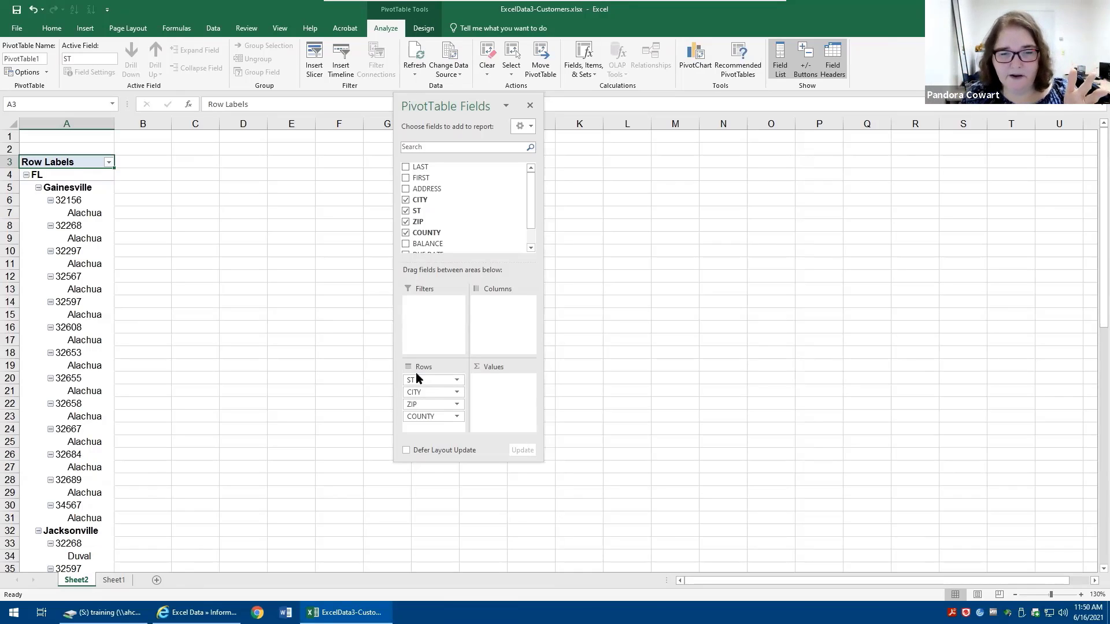
{"action": "left_click_drag", "start_coordinate": [420, 416], "coordinate": [424, 390]}
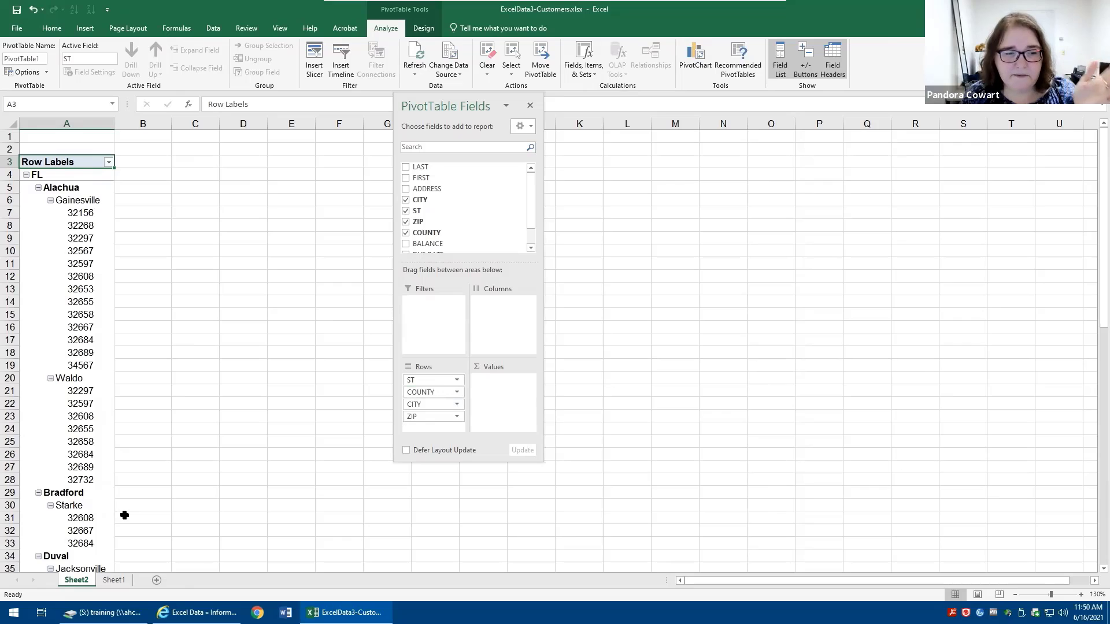
- Review the grouped row labels down to the grand total and remove the ST field from the PivotTable
{"action": "scroll", "coordinate": [124, 516], "scroll_direction": "down", "scroll_amount": 5}
{"action": "scroll", "coordinate": [124, 520], "scroll_direction": "up", "scroll_amount": 5}
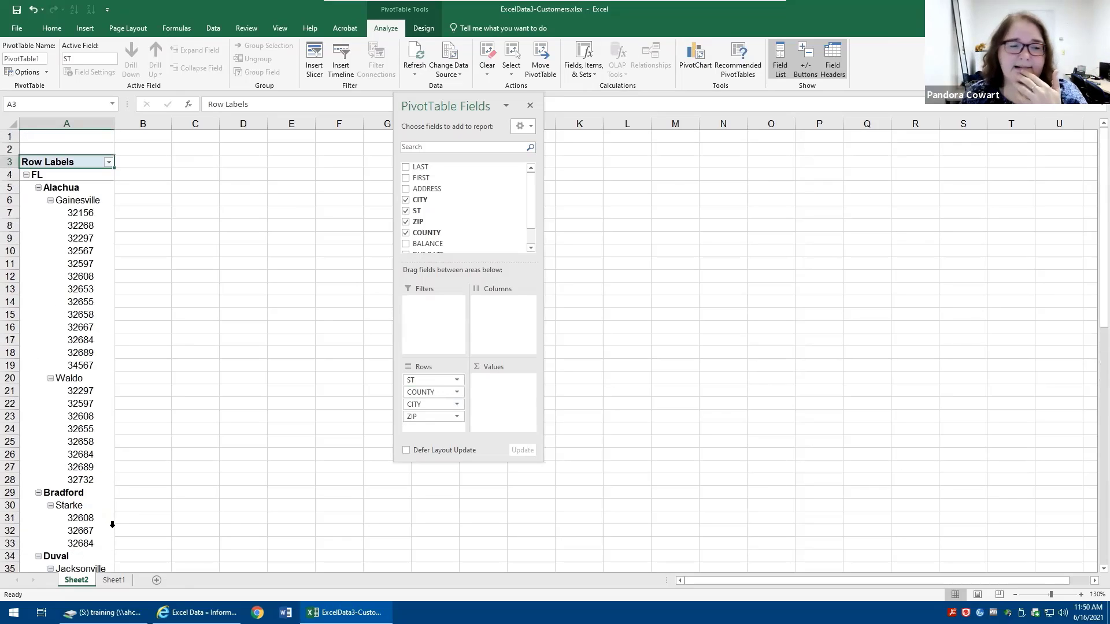
{"action": "scroll", "coordinate": [112, 524], "scroll_direction": "down", "scroll_amount": 4}
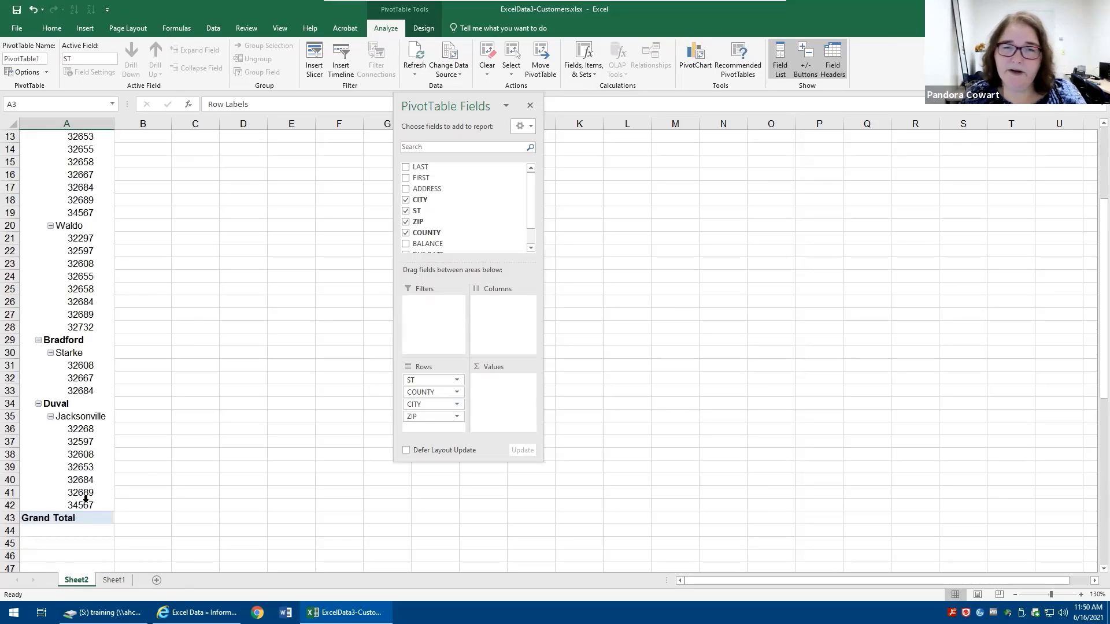
{"action": "scroll", "coordinate": [86, 501], "scroll_direction": "up", "scroll_amount": 4}
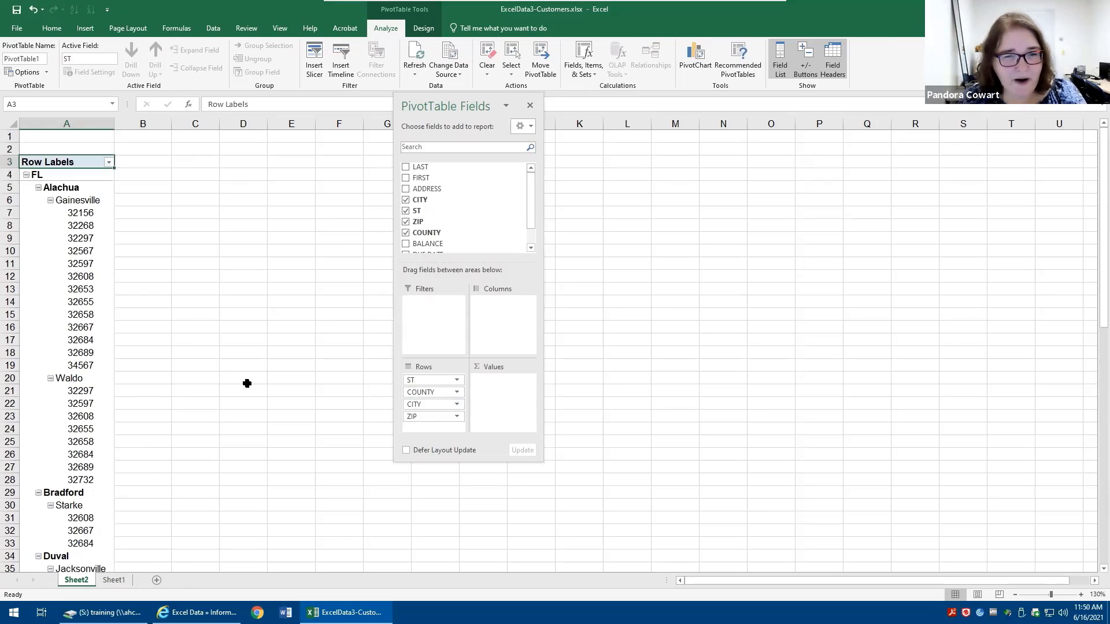
{"action": "left_click", "coordinate": [407, 212]}
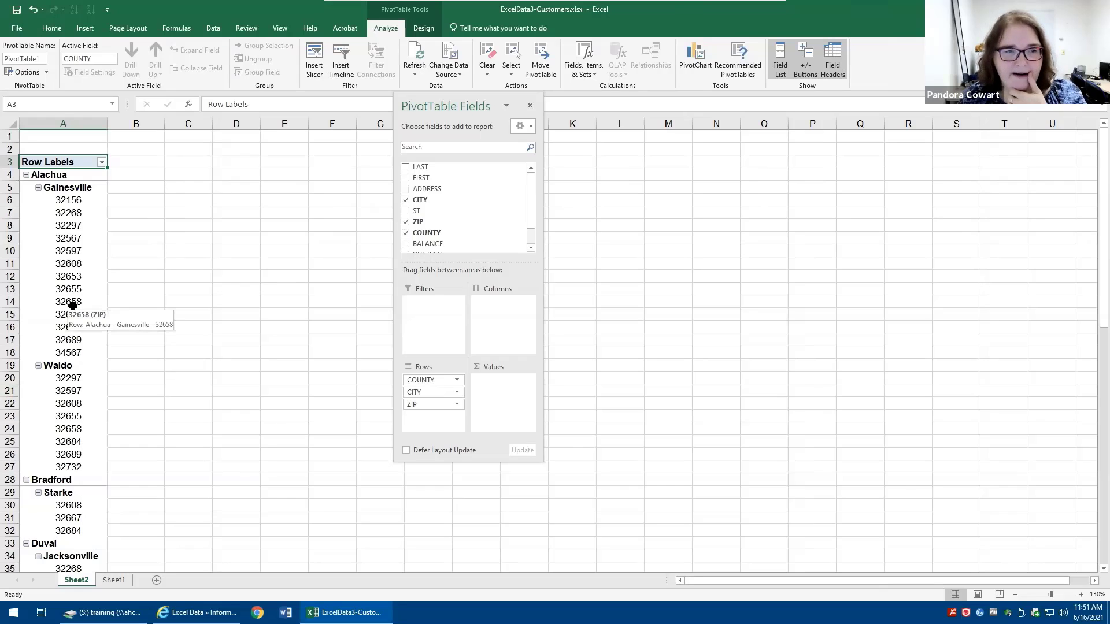
- Collapse and re-expand the Alachua county group twice
{"action": "left_click", "coordinate": [26, 175]}
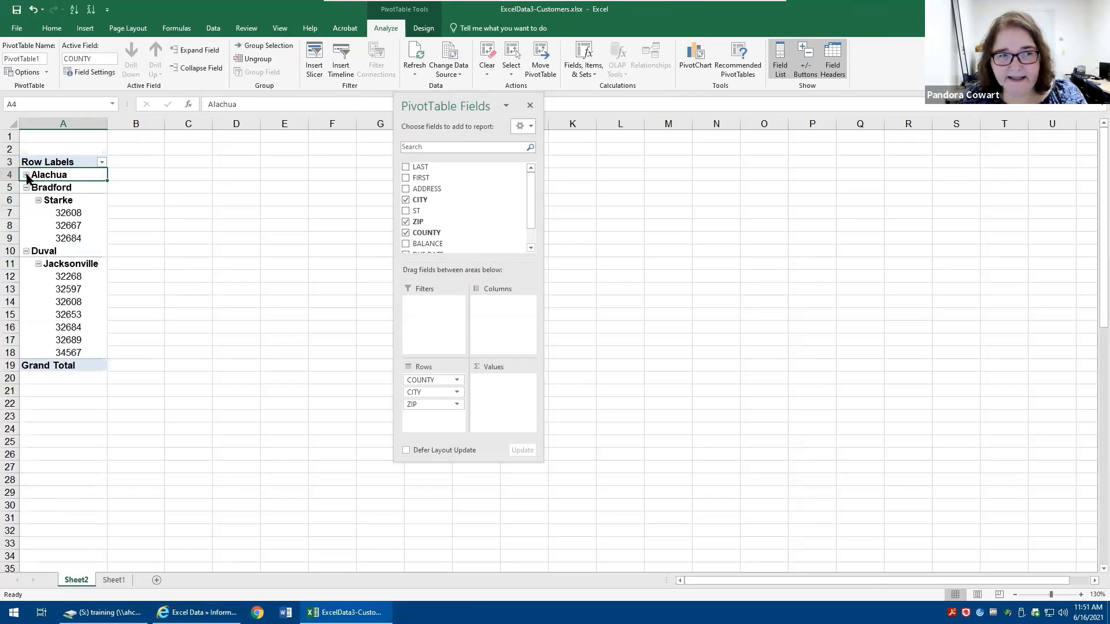
{"action": "left_click", "coordinate": [26, 175]}
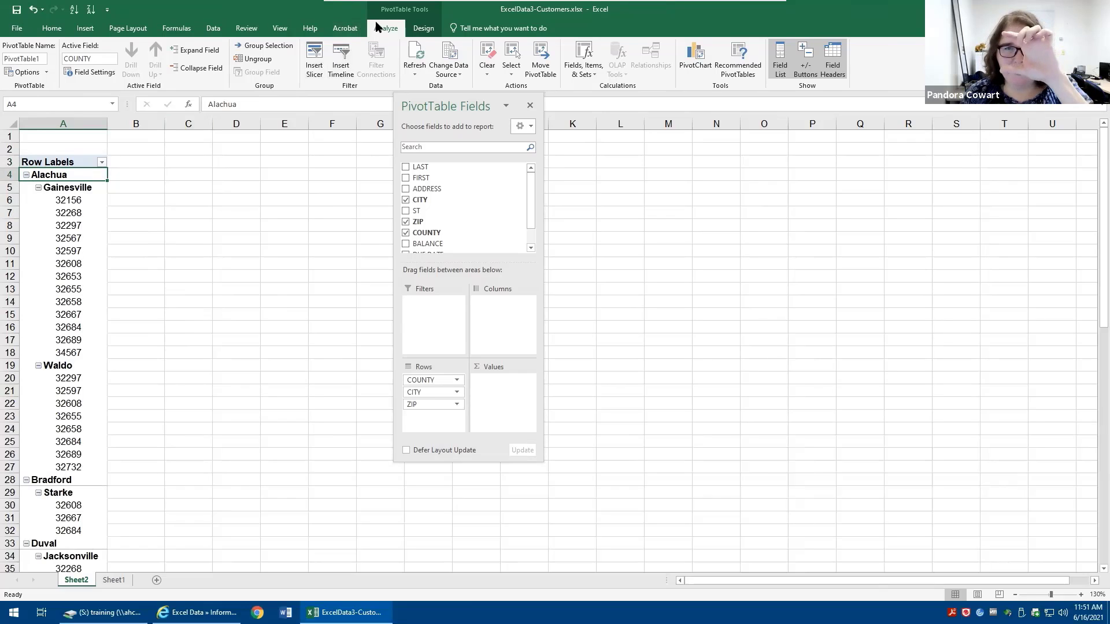
{"action": "left_click", "coordinate": [26, 175]}
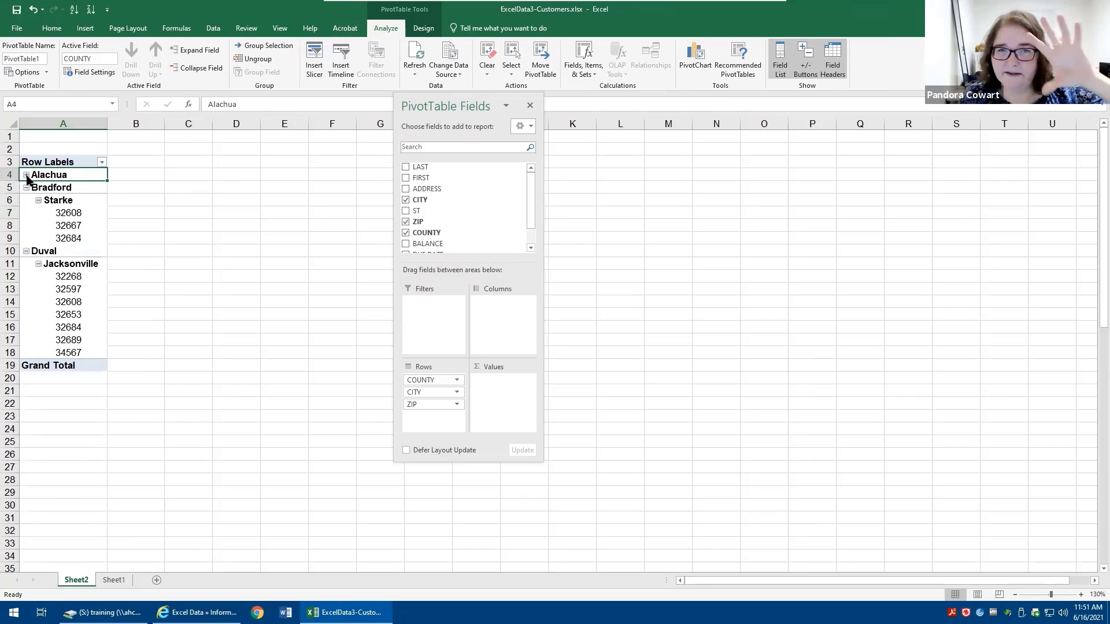
{"action": "left_click", "coordinate": [26, 175]}
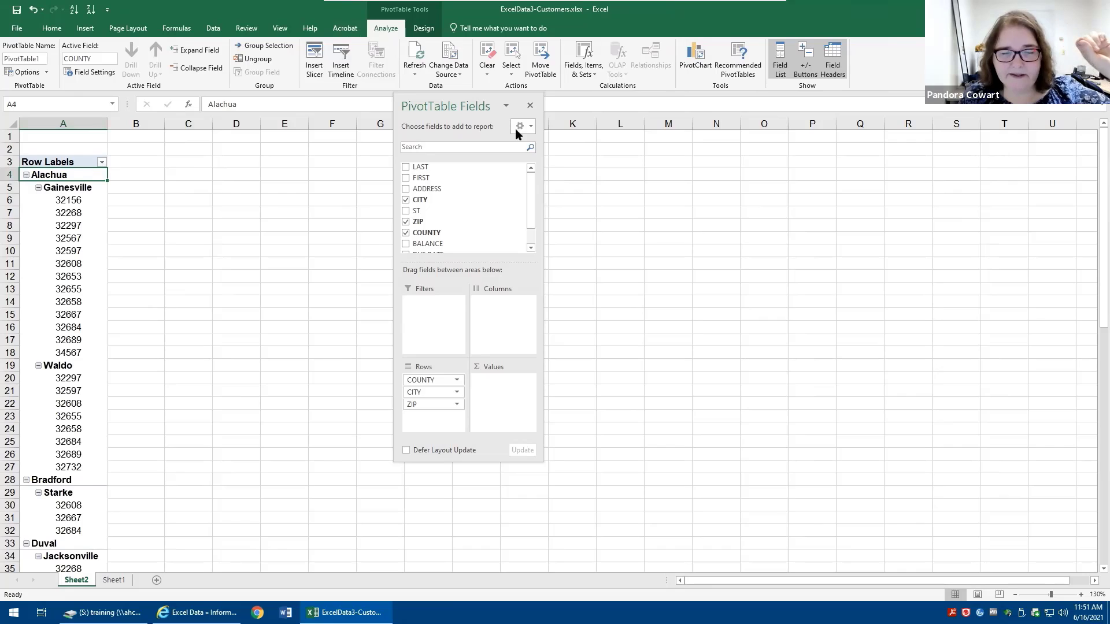
- Hide the PivotTable's expand/collapse buttons and show the report in tabular form
{"action": "left_click", "coordinate": [804, 69]}
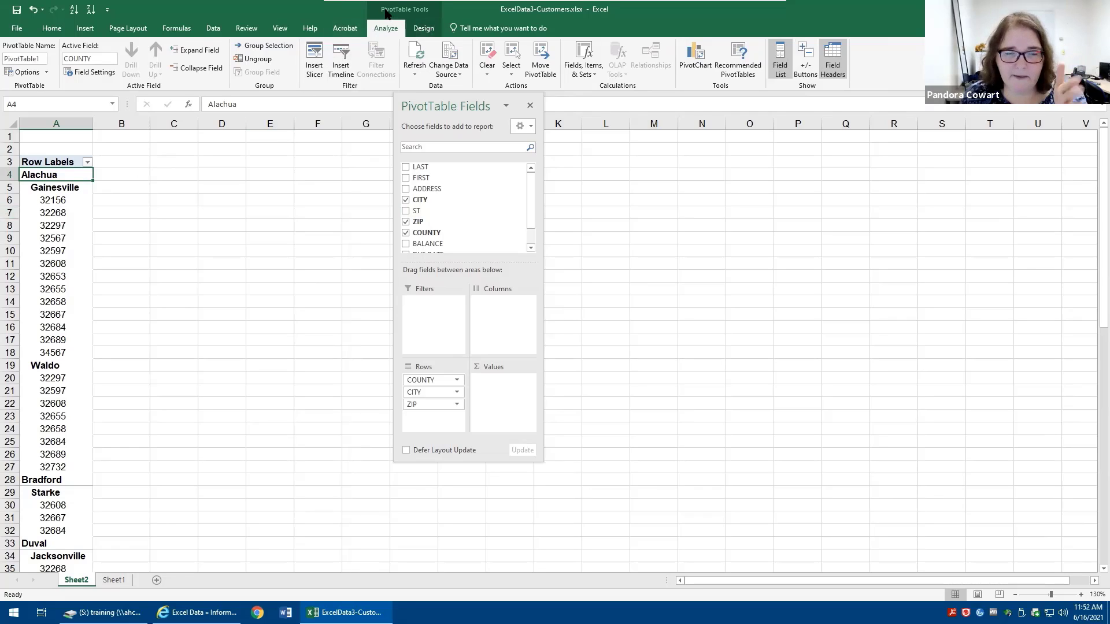
{"action": "left_click", "coordinate": [418, 32]}
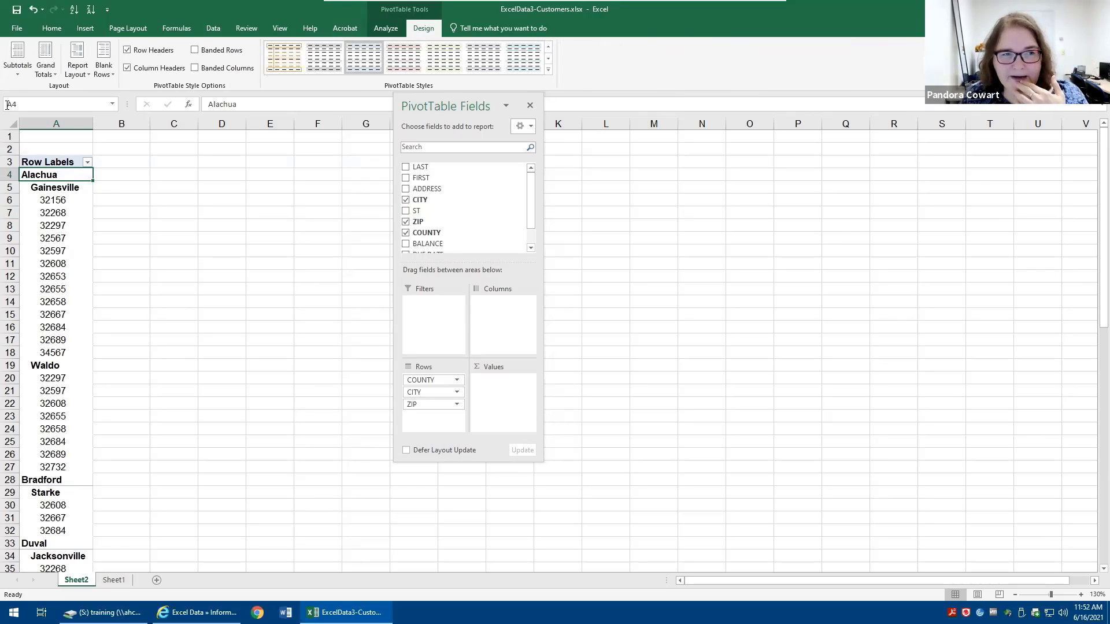
{"action": "left_click", "coordinate": [73, 74]}
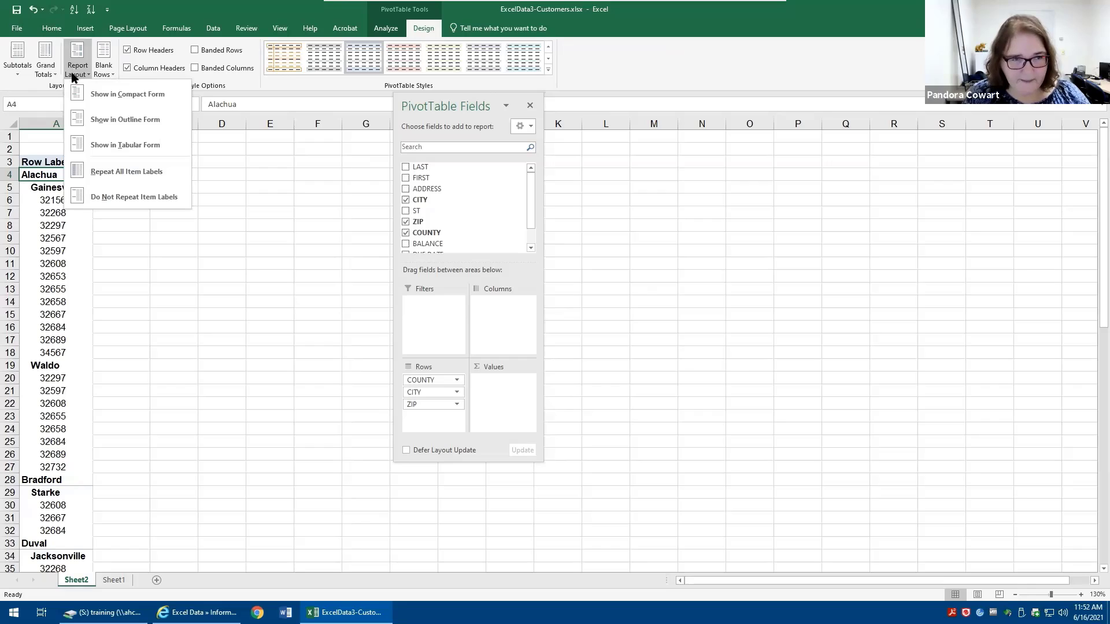
{"action": "left_click", "coordinate": [130, 149]}
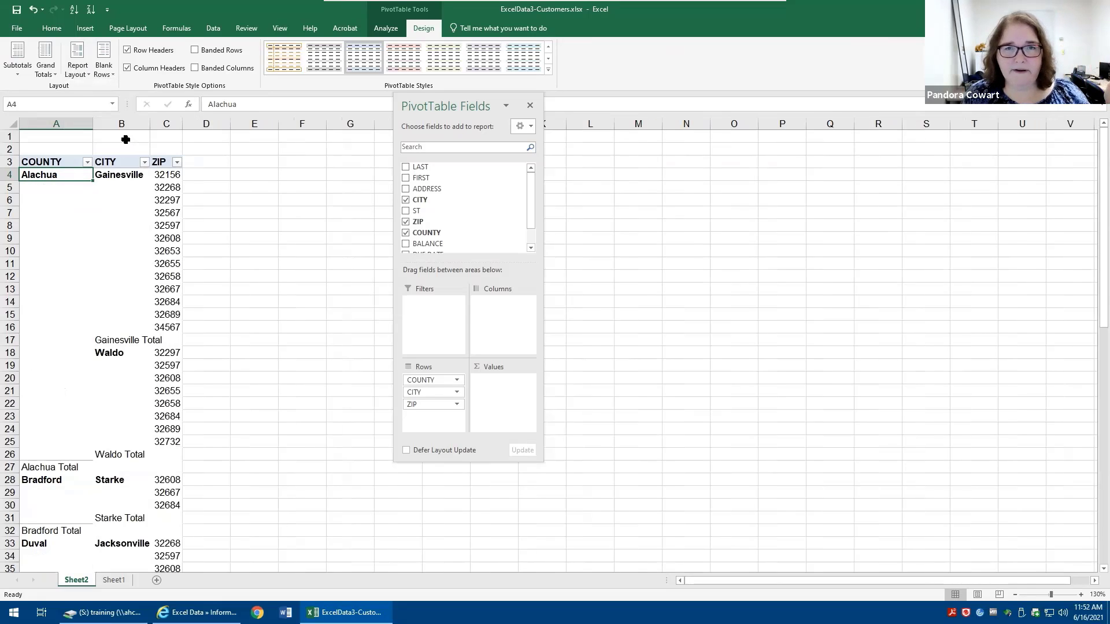
- Try the outline form report layout and return the PivotTable to tabular form
{"action": "left_click", "coordinate": [77, 68]}
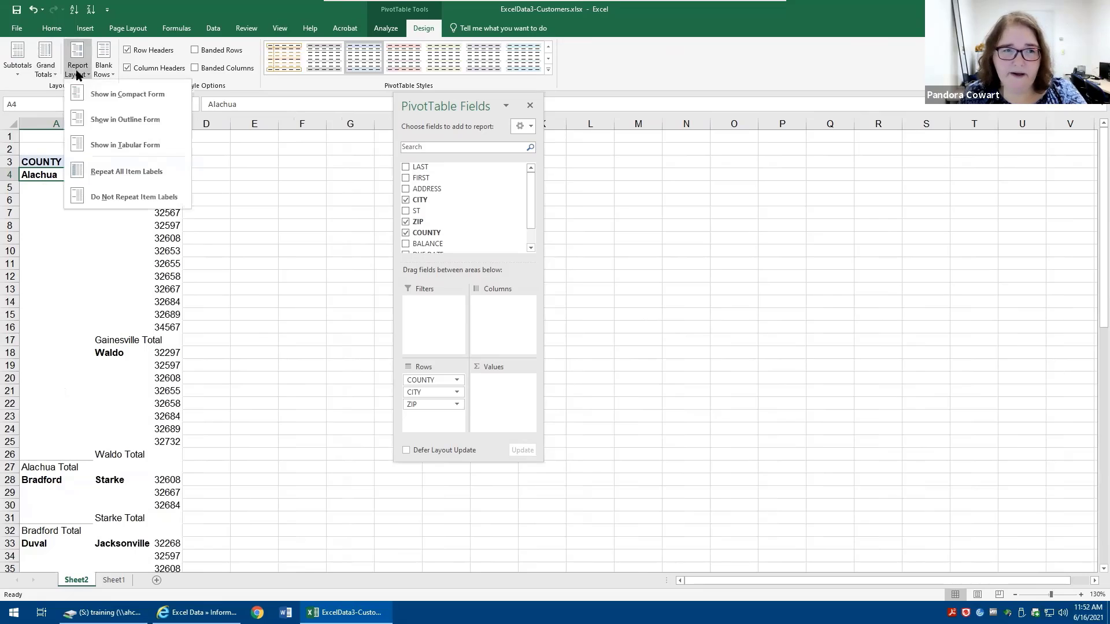
{"action": "left_click", "coordinate": [106, 119]}
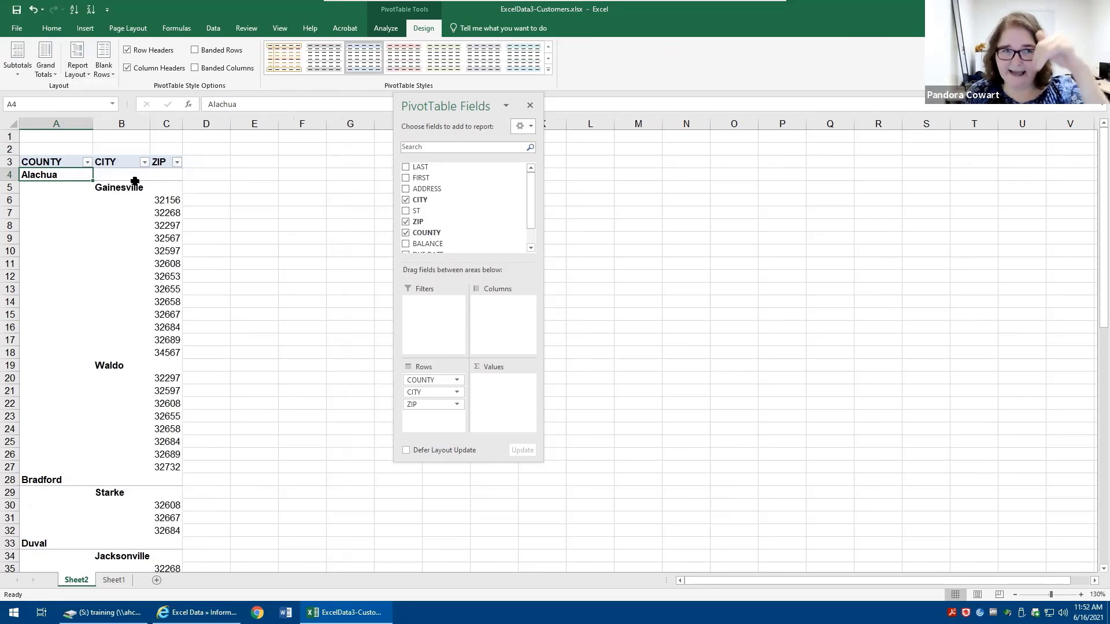
{"action": "left_click", "coordinate": [77, 65]}
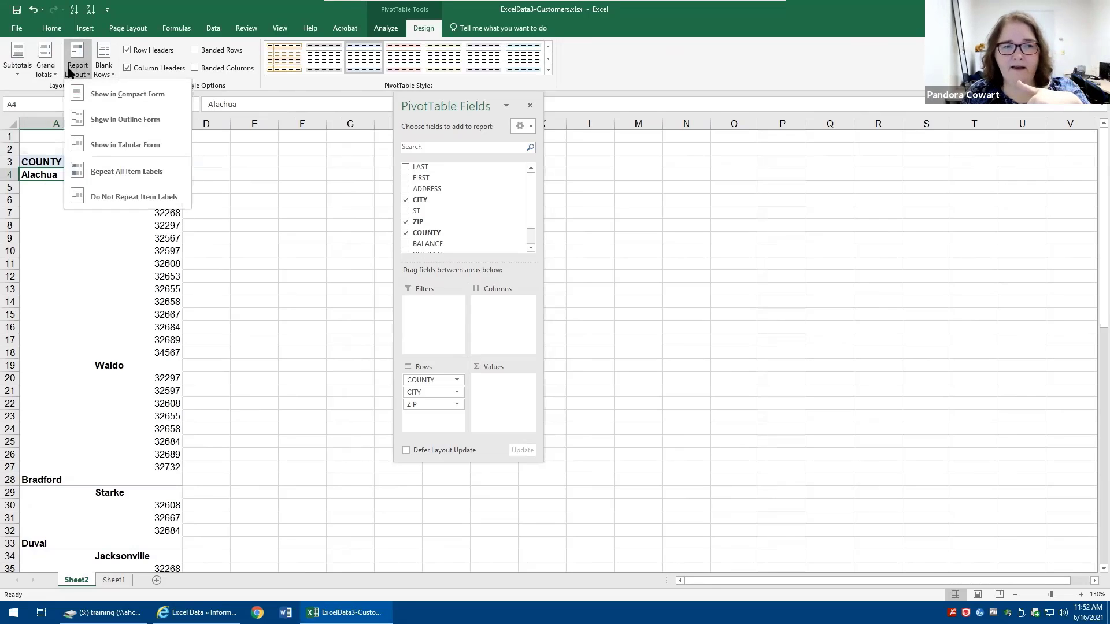
{"action": "left_click", "coordinate": [104, 151]}
- Hide all subtotals in the PivotTable and turn grand totals off for rows and columns
{"action": "left_click_drag", "start_coordinate": [42, 173], "coordinate": [168, 175]}
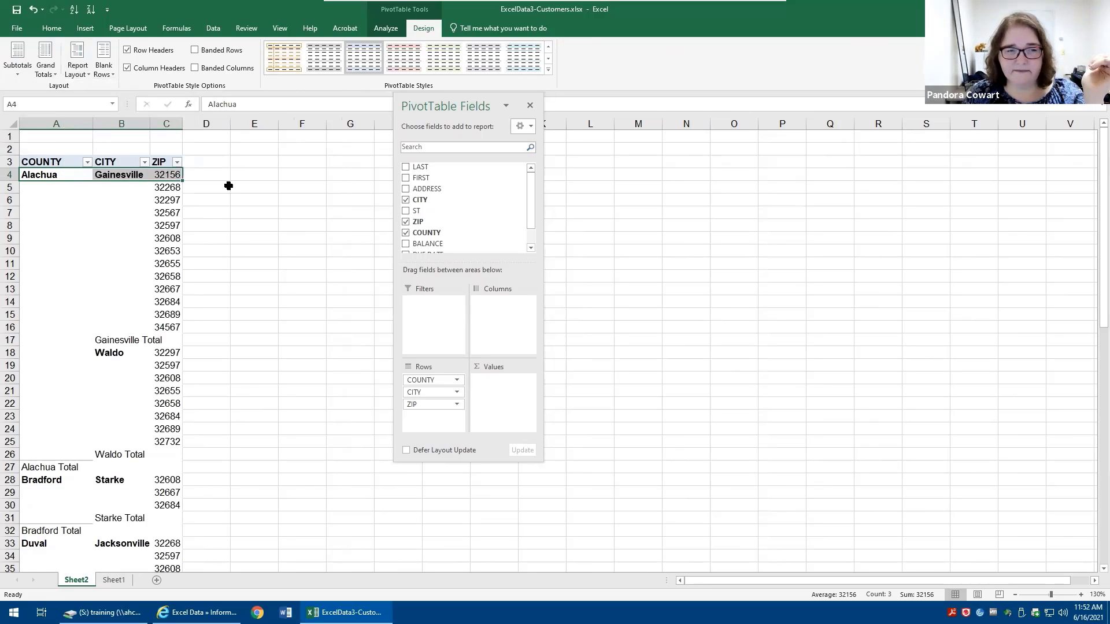
{"action": "left_click", "coordinate": [127, 260]}
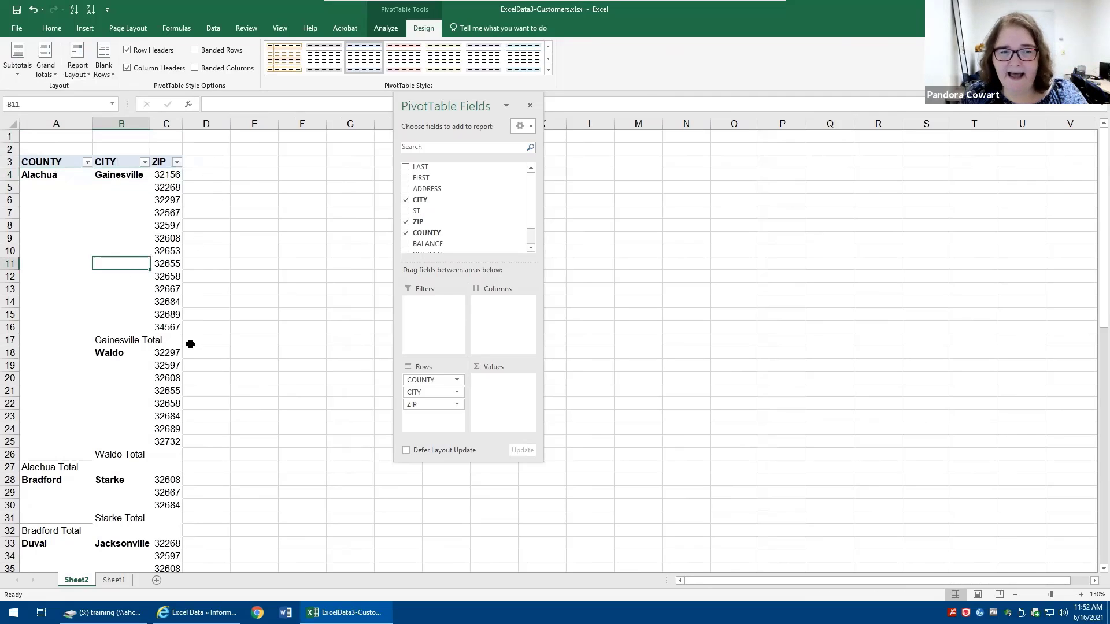
{"action": "left_click", "coordinate": [147, 343]}
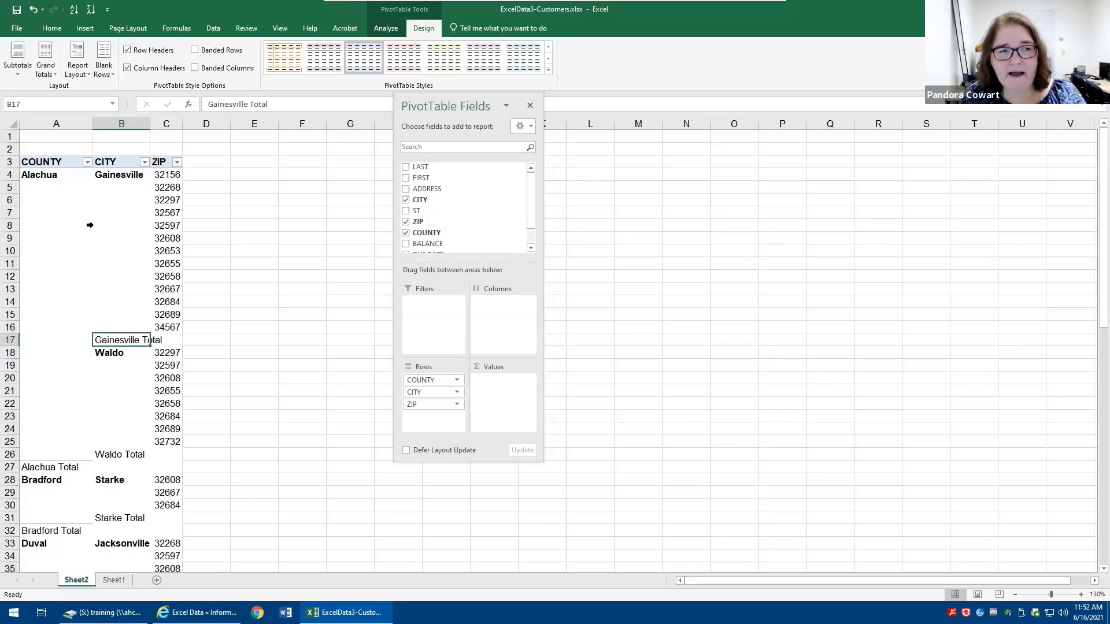
{"action": "left_click", "coordinate": [18, 68]}
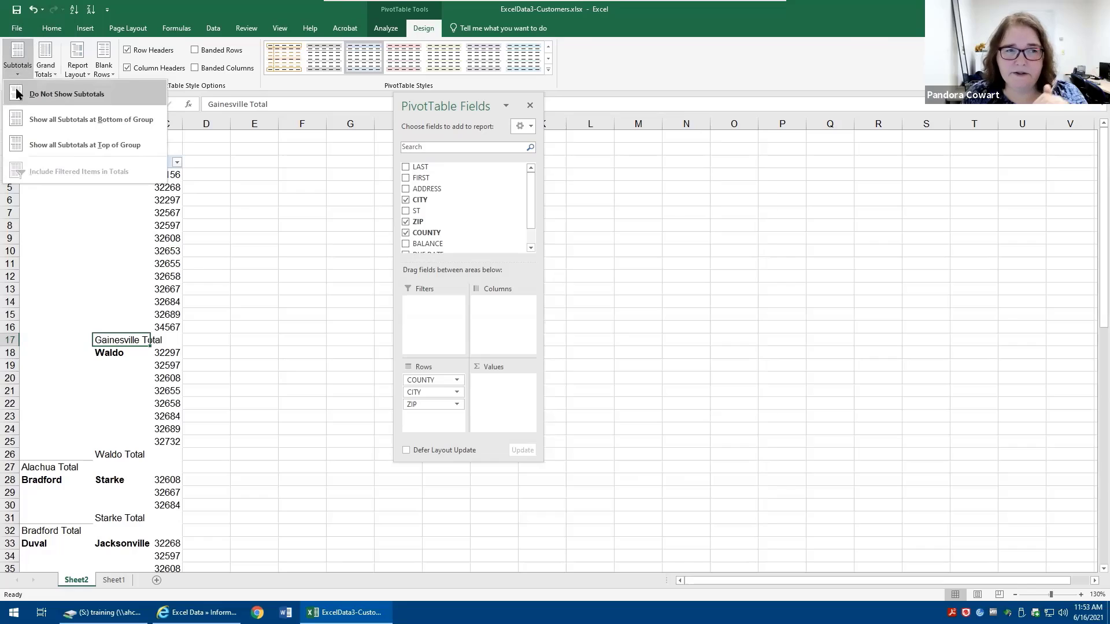
{"action": "left_click", "coordinate": [18, 95]}
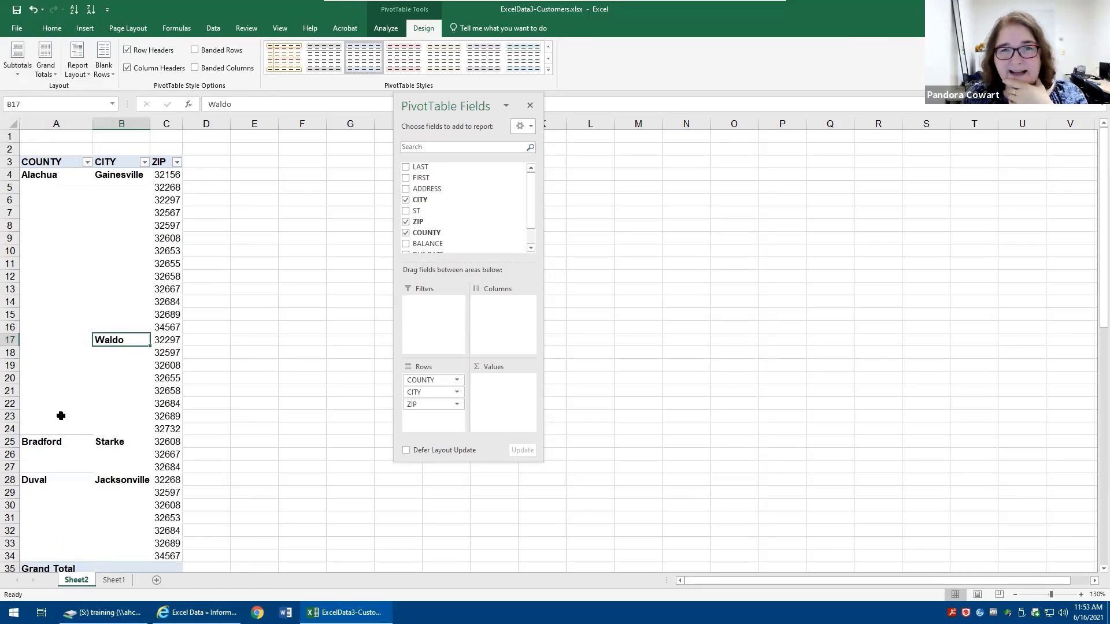
{"action": "left_click", "coordinate": [50, 56]}
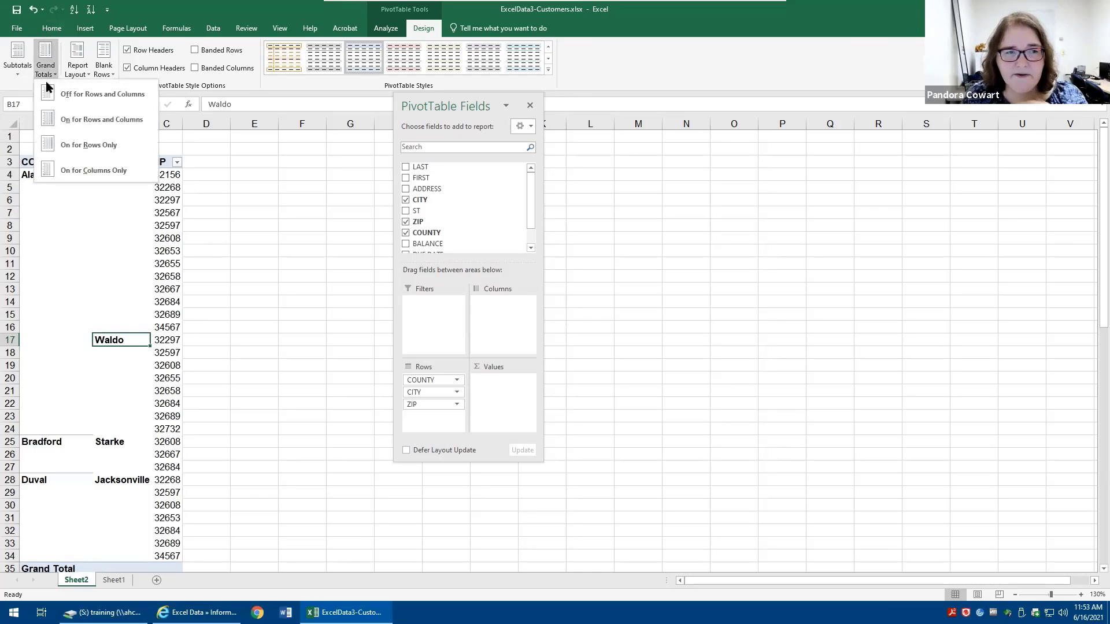
{"action": "left_click", "coordinate": [87, 95]}
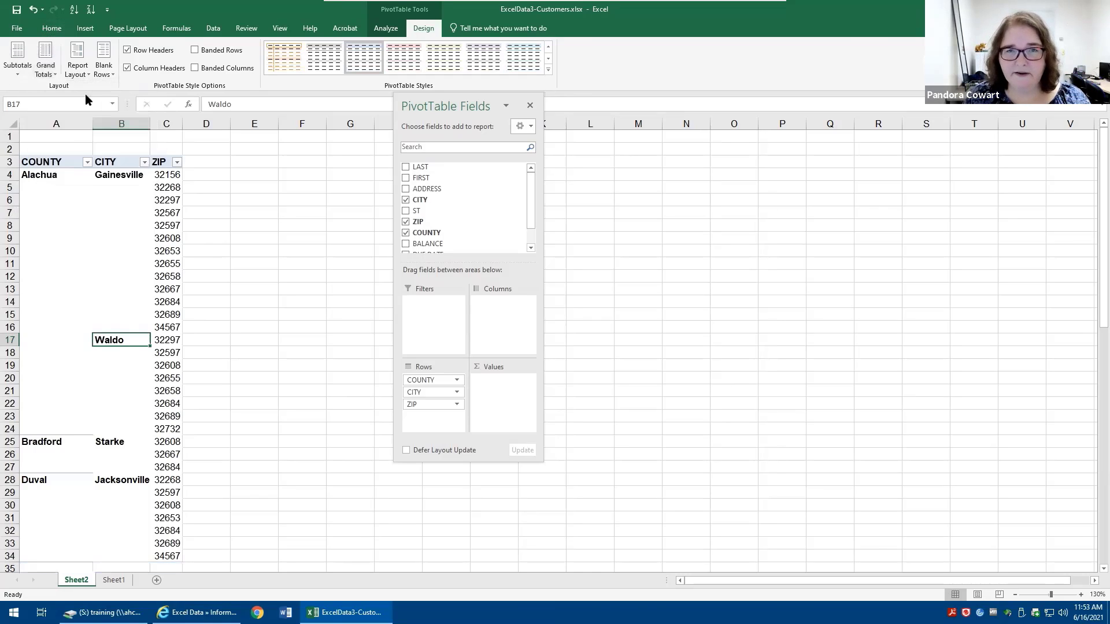
{"action": "left_click", "coordinate": [15, 65]}
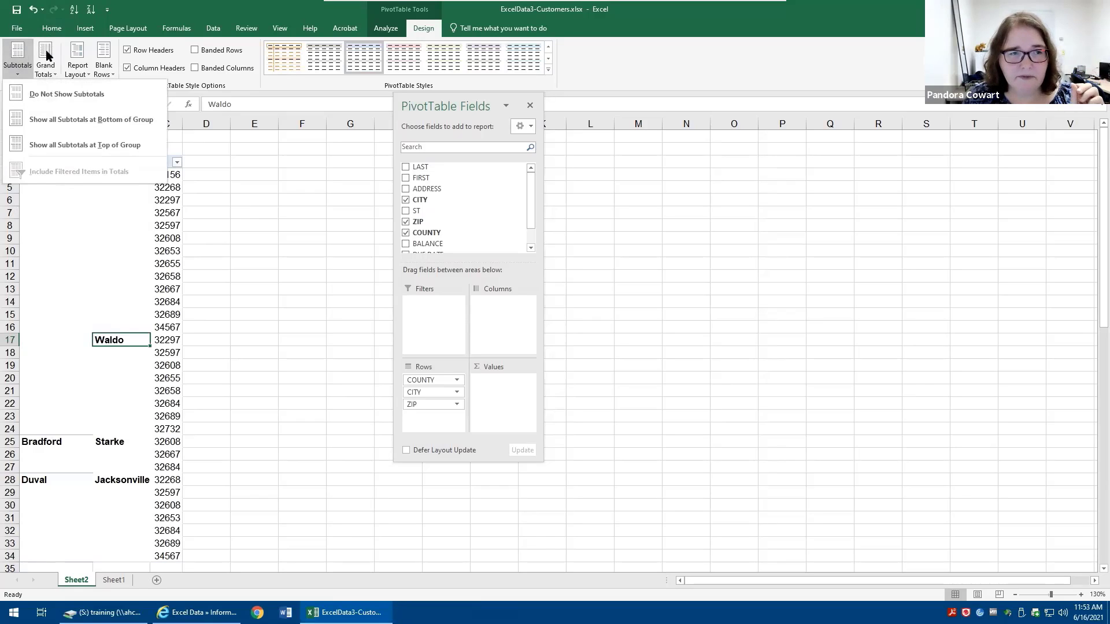
{"action": "left_click", "coordinate": [46, 76]}
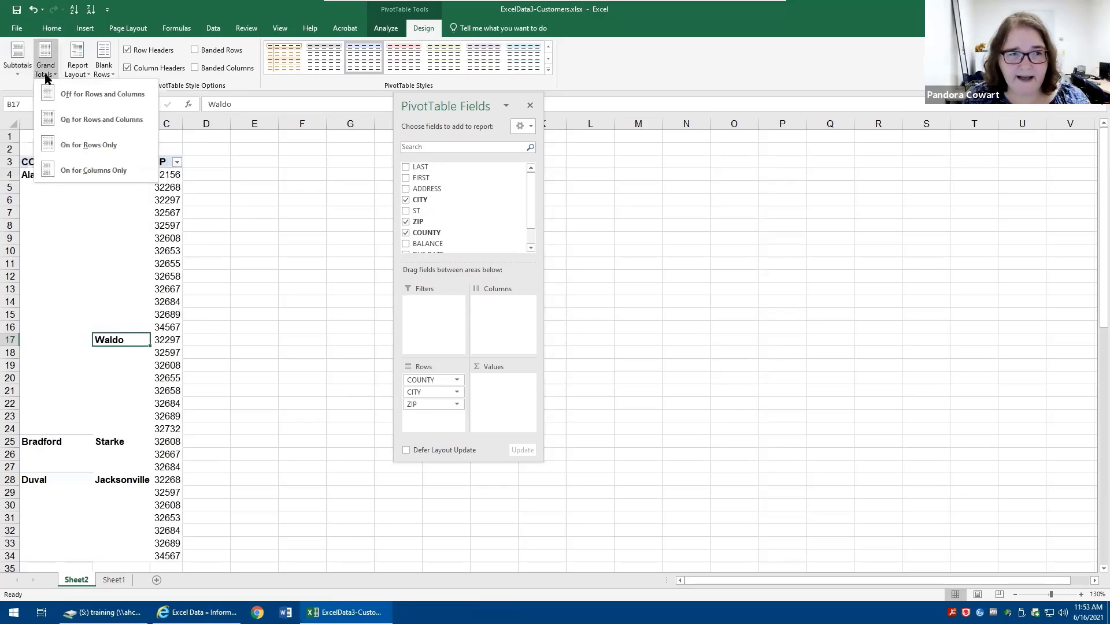
- Insert a blank line after each item in the PivotTable, and remove those blank lines again
{"action": "left_click", "coordinate": [74, 67]}
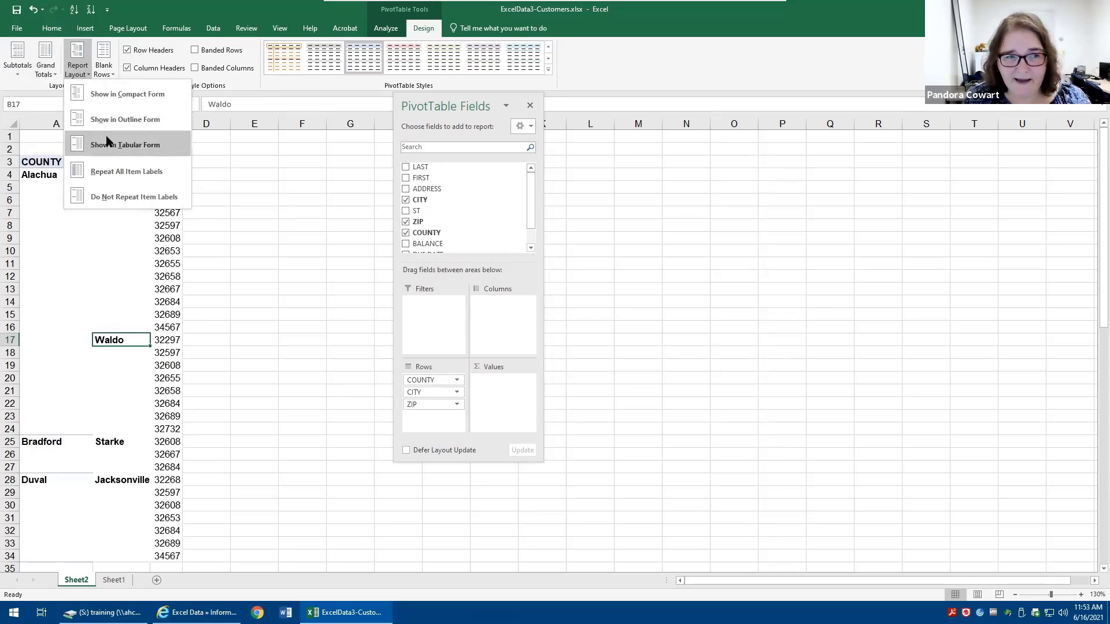
{"action": "left_click", "coordinate": [104, 72]}
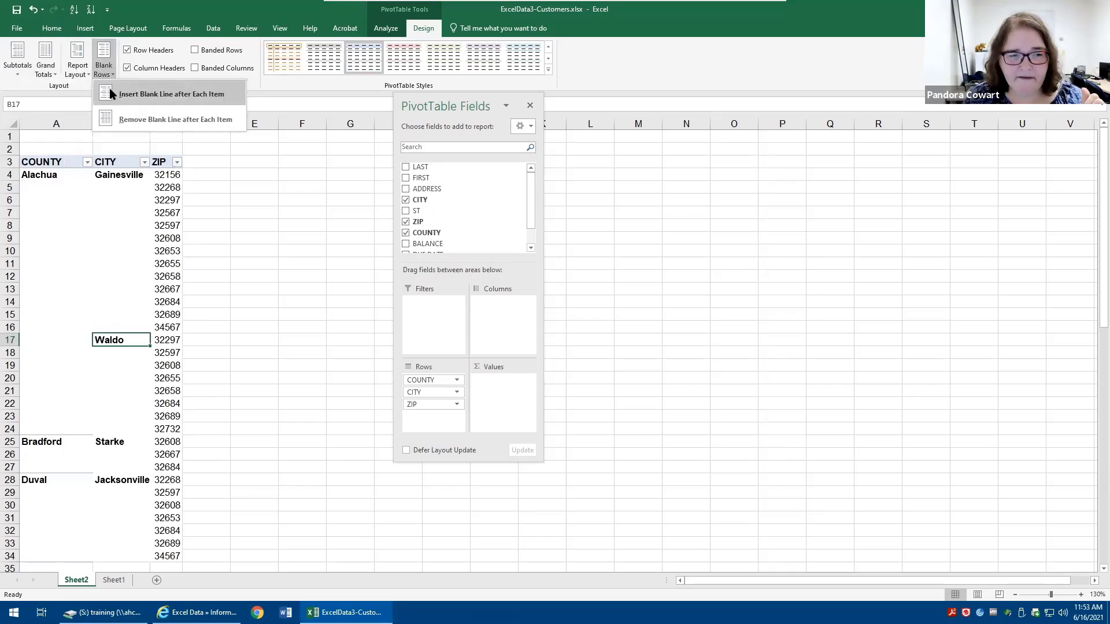
{"action": "left_click", "coordinate": [110, 94]}
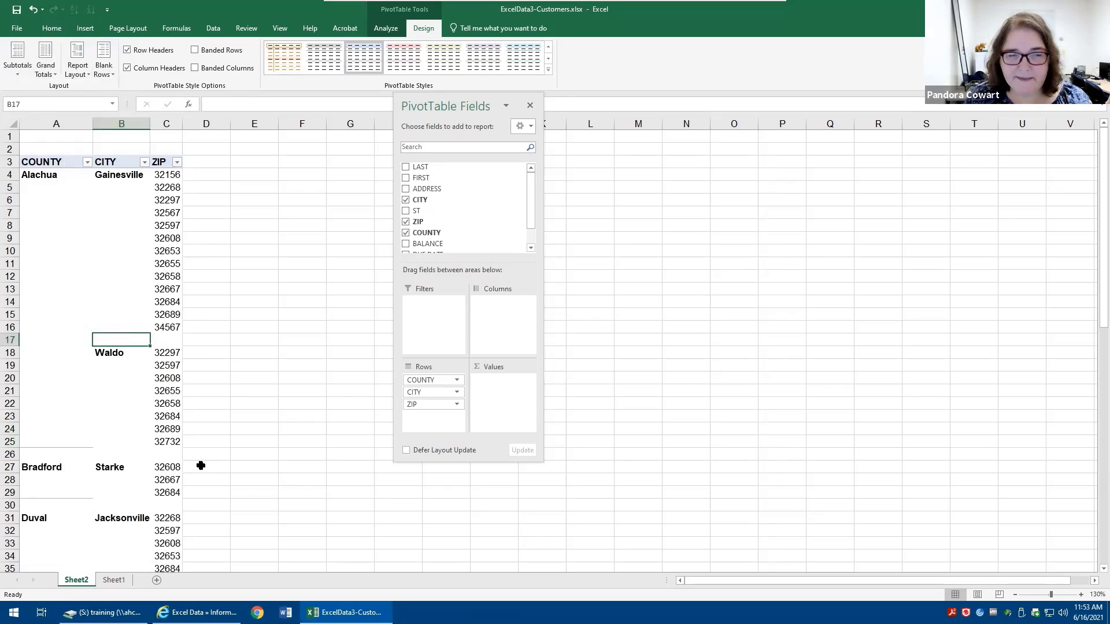
{"action": "left_click", "coordinate": [102, 72]}
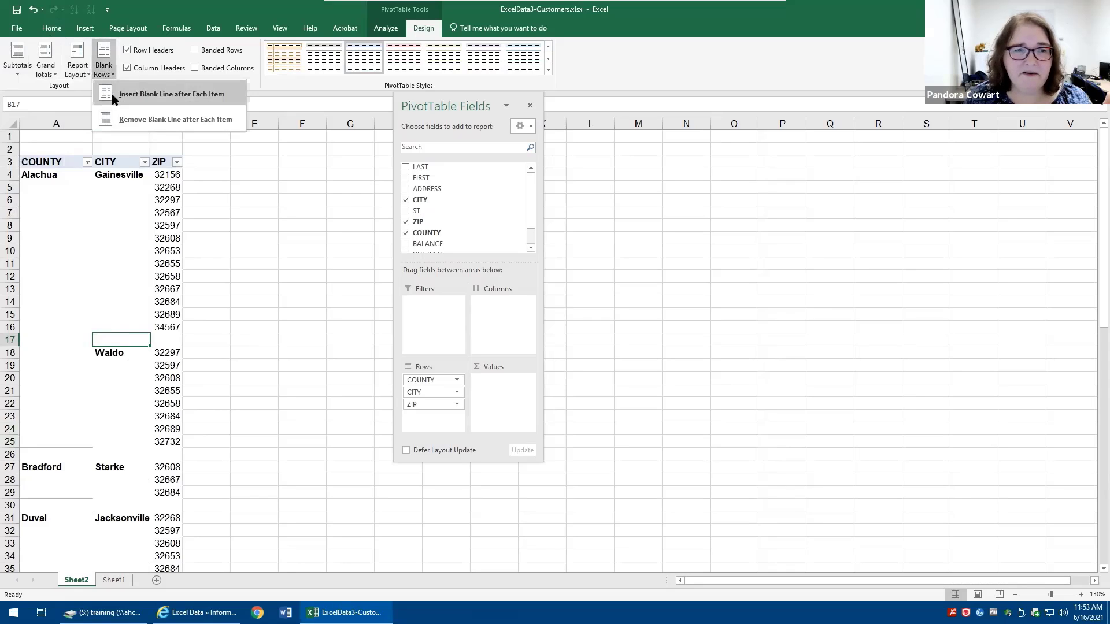
{"action": "left_click", "coordinate": [114, 122]}
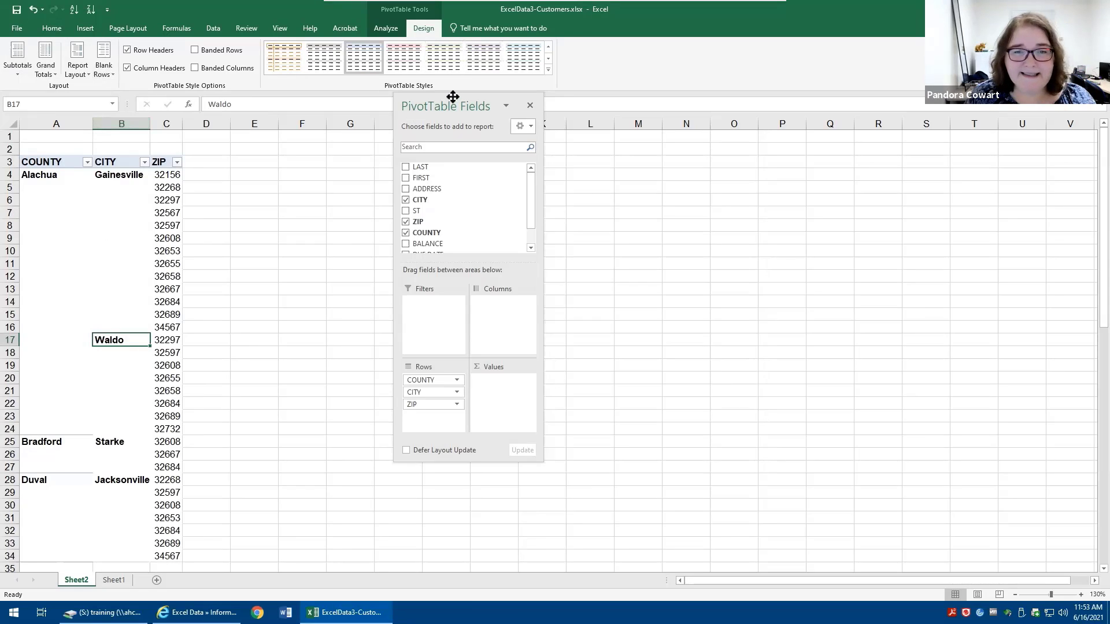
- Move the PivotTable Fields pane away from the data and paste a values-only copy of A3:C34 at E3
{"action": "left_click_drag", "start_coordinate": [453, 97], "coordinate": [651, 126]}
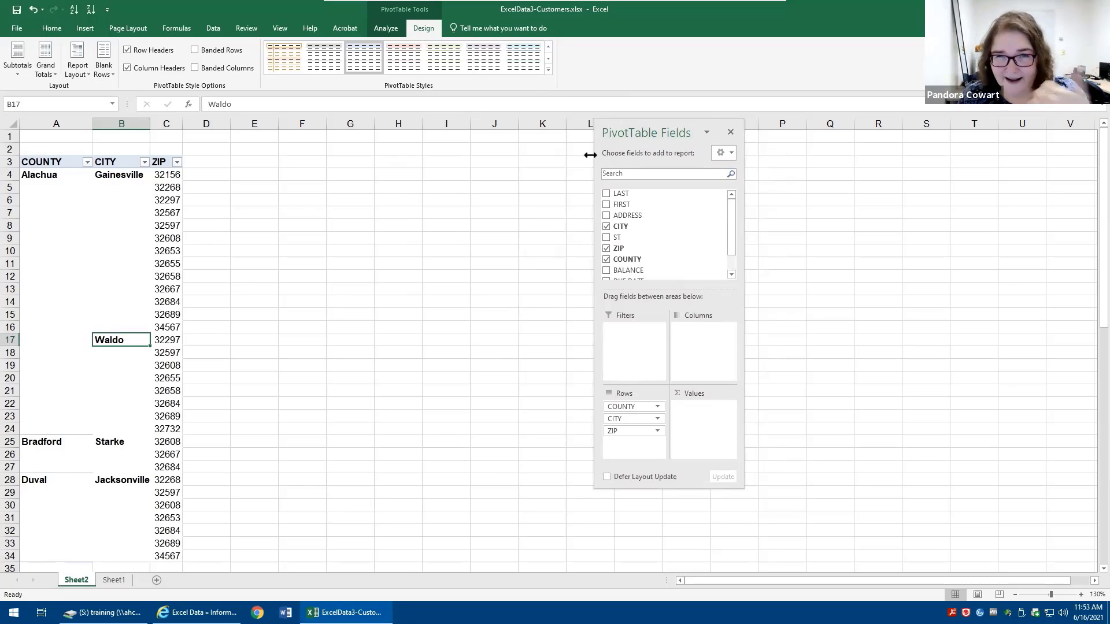
{"action": "left_click_drag", "start_coordinate": [169, 556], "coordinate": [29, 165]}
{"action": "right_click", "coordinate": [30, 165]}
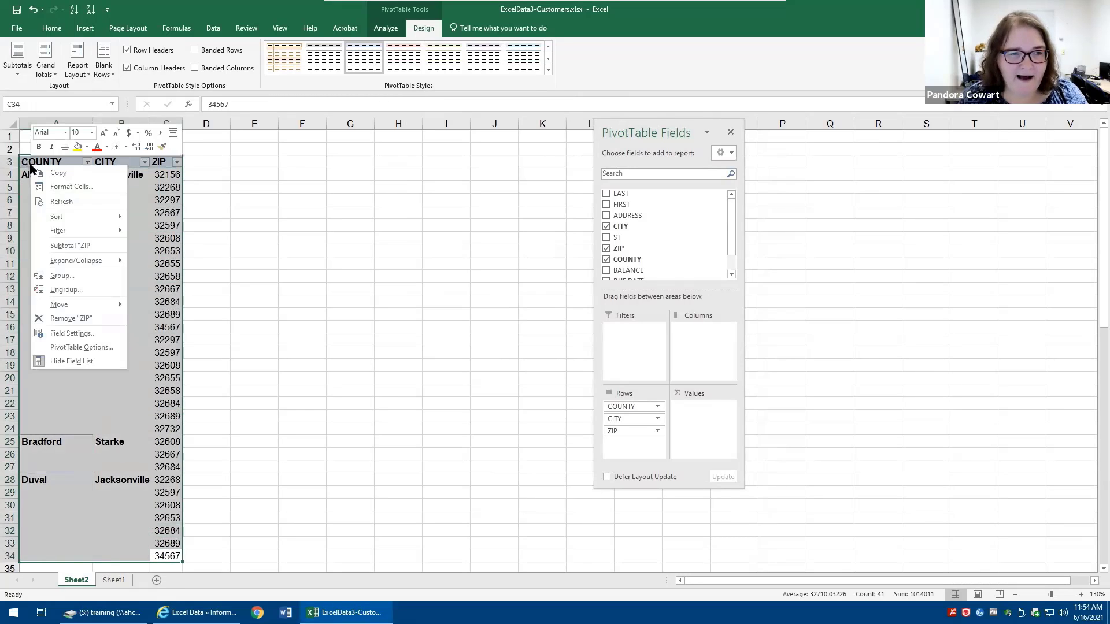
{"action": "left_click", "coordinate": [49, 171]}
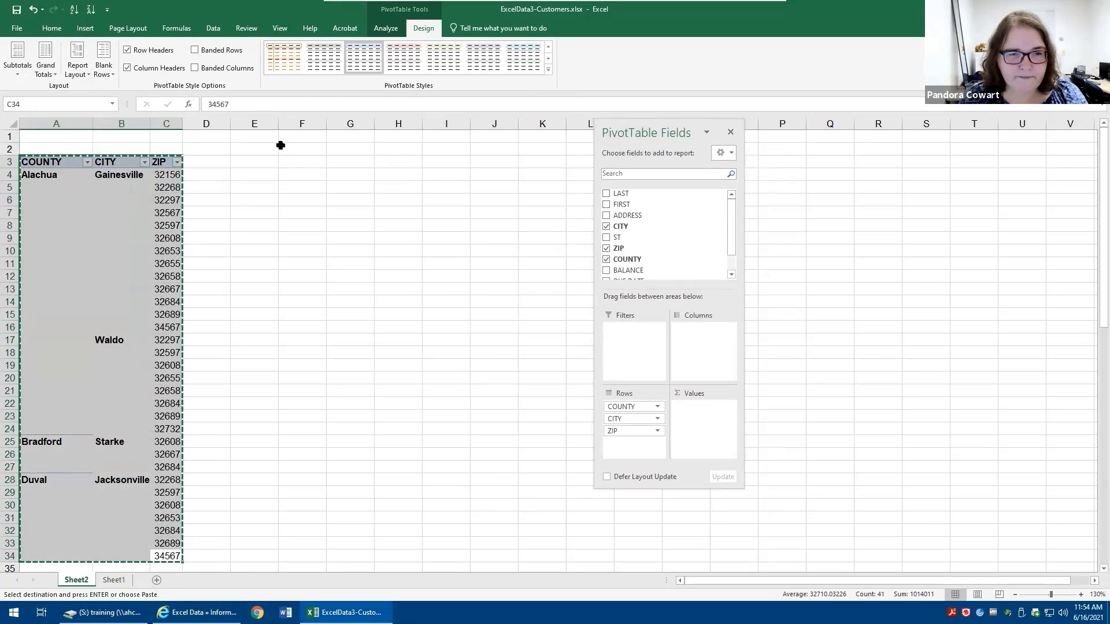
{"action": "right_click", "coordinate": [248, 161]}
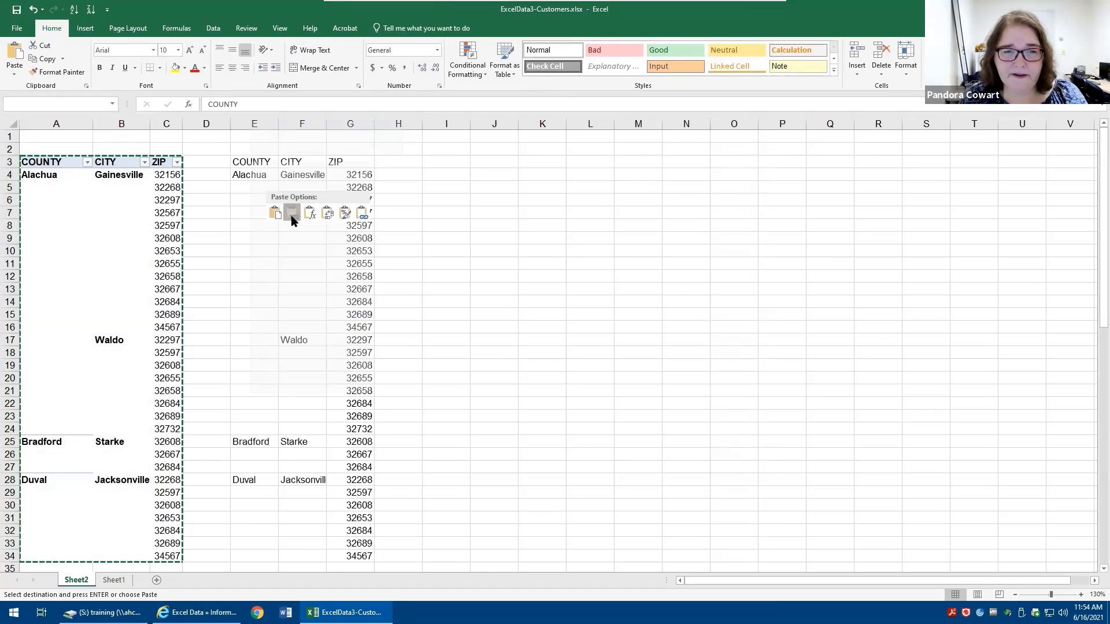
{"action": "left_click", "coordinate": [292, 215]}
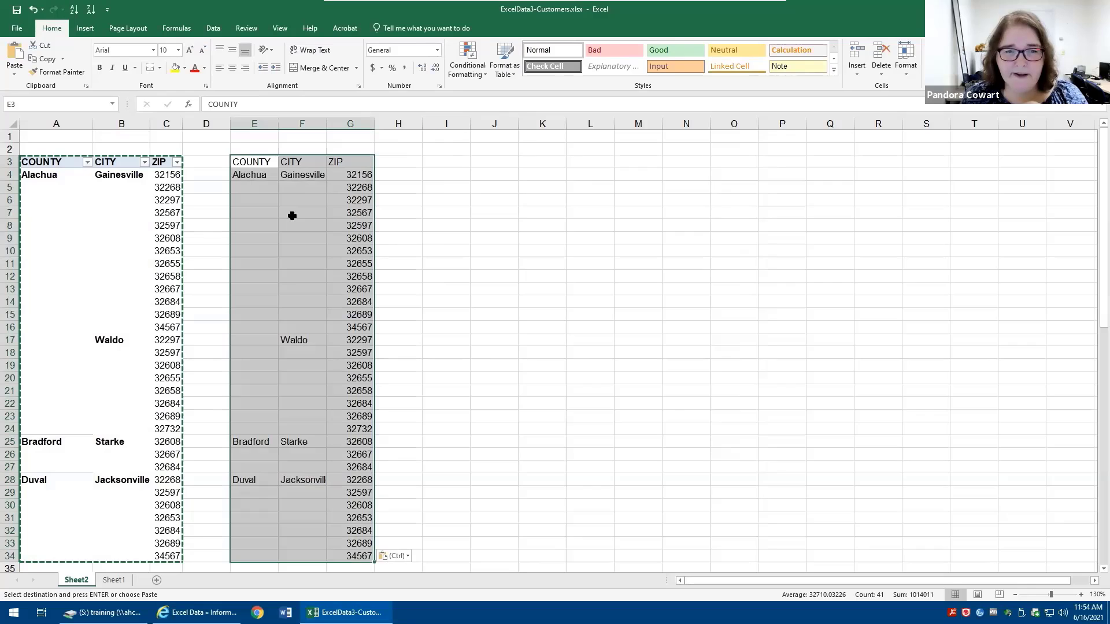
- Select the blank county cells E5:E24 in the pasted copy, undo the paste and clear the copy marquee
{"action": "left_click", "coordinate": [259, 171]}
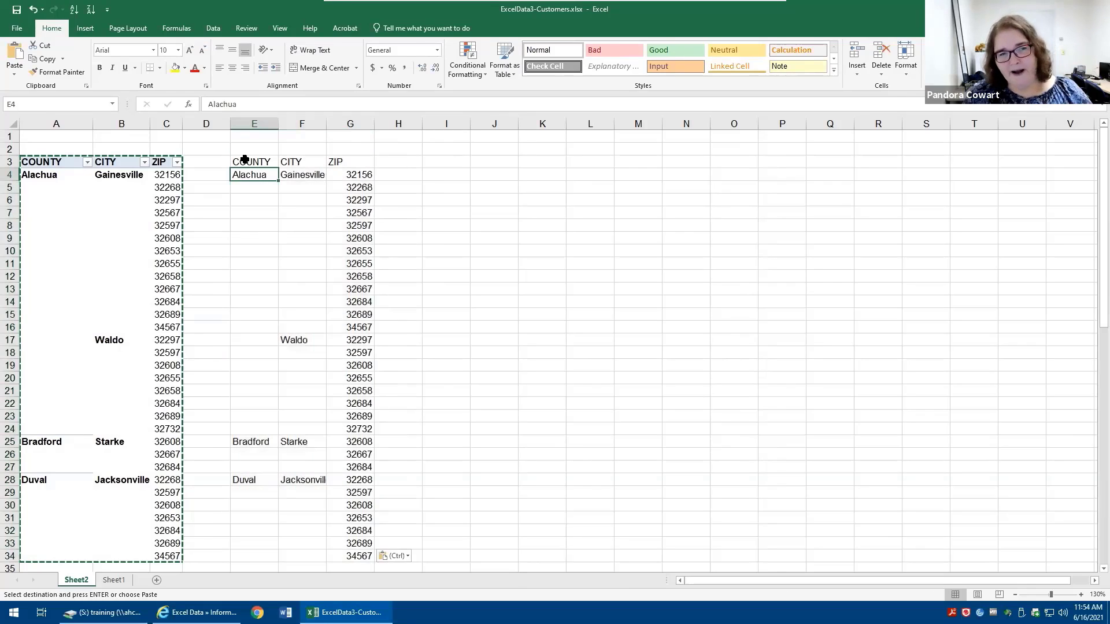
{"action": "left_click_drag", "start_coordinate": [249, 118], "coordinate": [350, 119]}
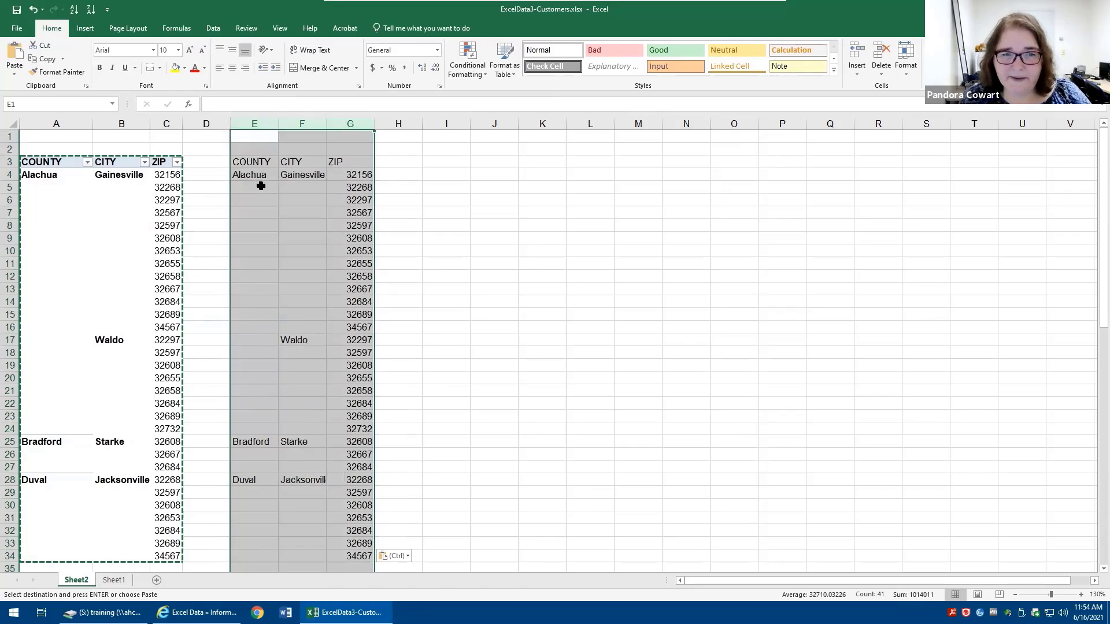
{"action": "left_click_drag", "start_coordinate": [258, 186], "coordinate": [257, 427]}
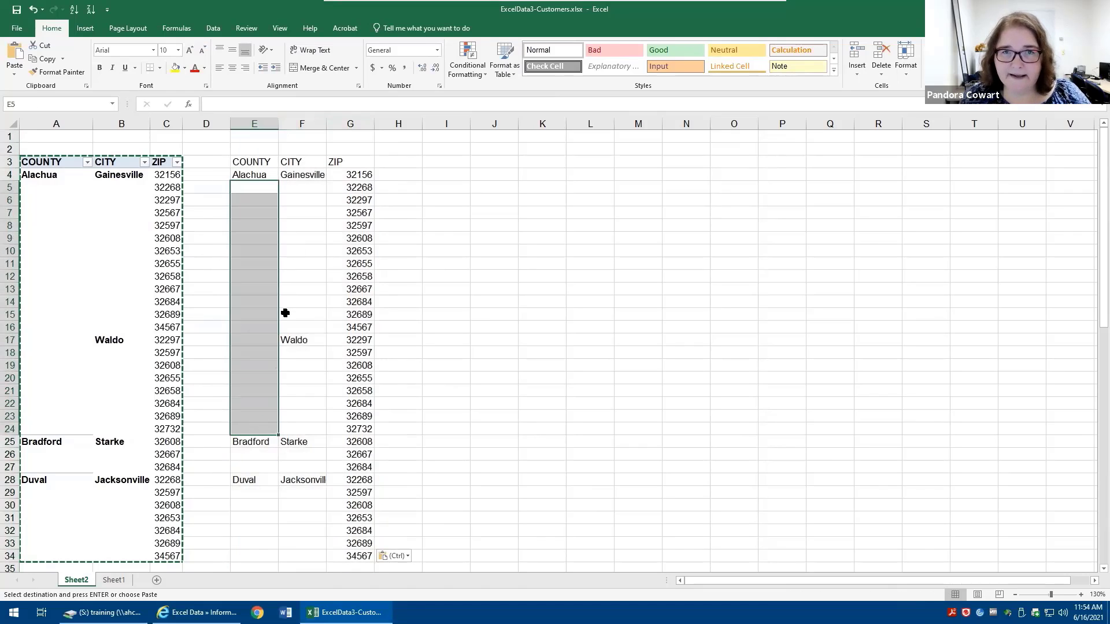
{"action": "left_click", "coordinate": [33, 9]}
{"action": "left_click", "coordinate": [74, 236]}
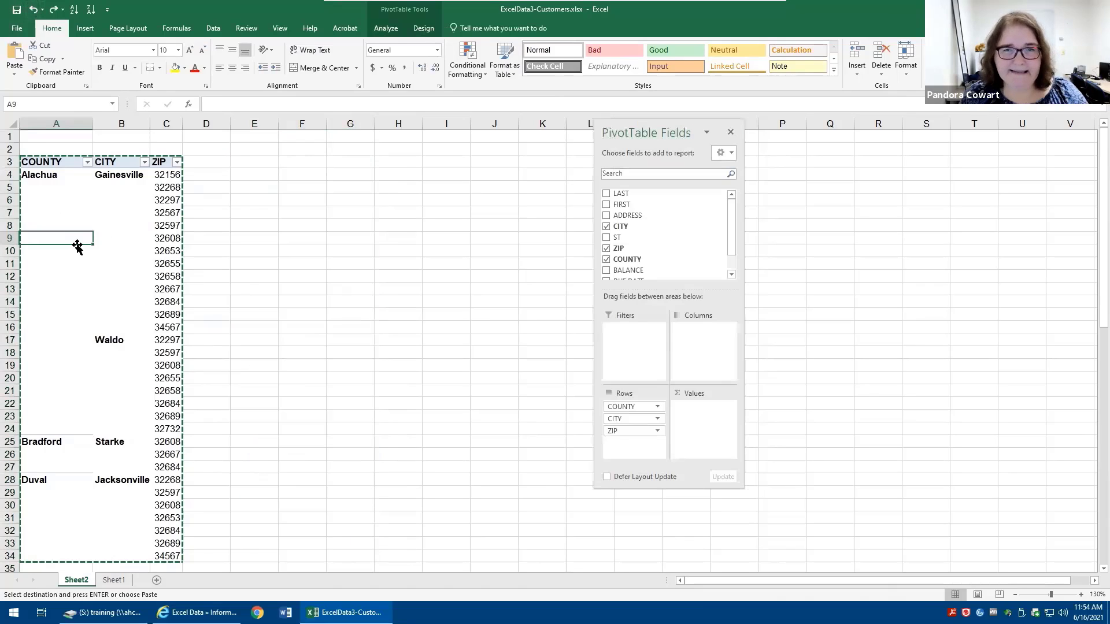
{"action": "key", "text": "Escape"}
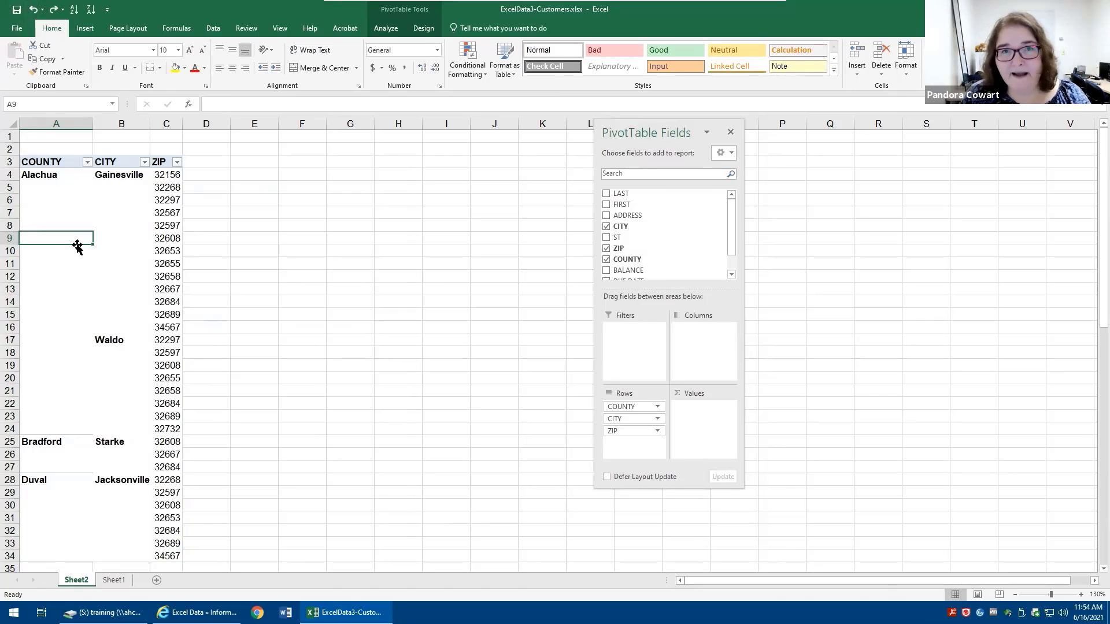
- Repeat all item labels in the PivotTable and turn off the Row Headers style option
{"action": "left_click_drag", "start_coordinate": [61, 188], "coordinate": [44, 431]}
{"action": "left_click", "coordinate": [57, 343]}
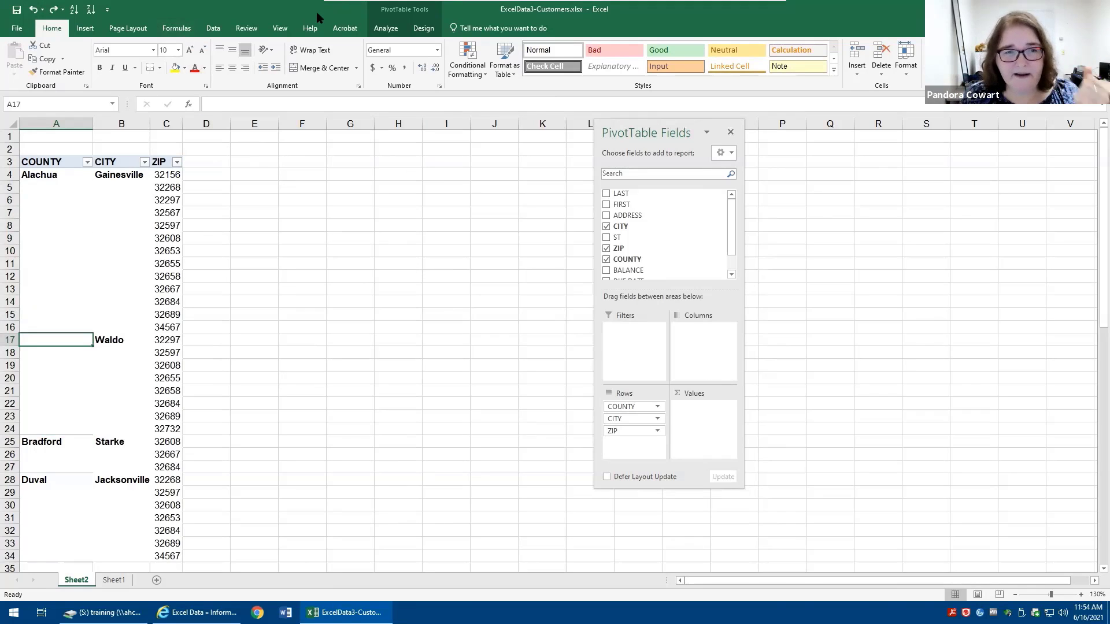
{"action": "left_click", "coordinate": [424, 29]}
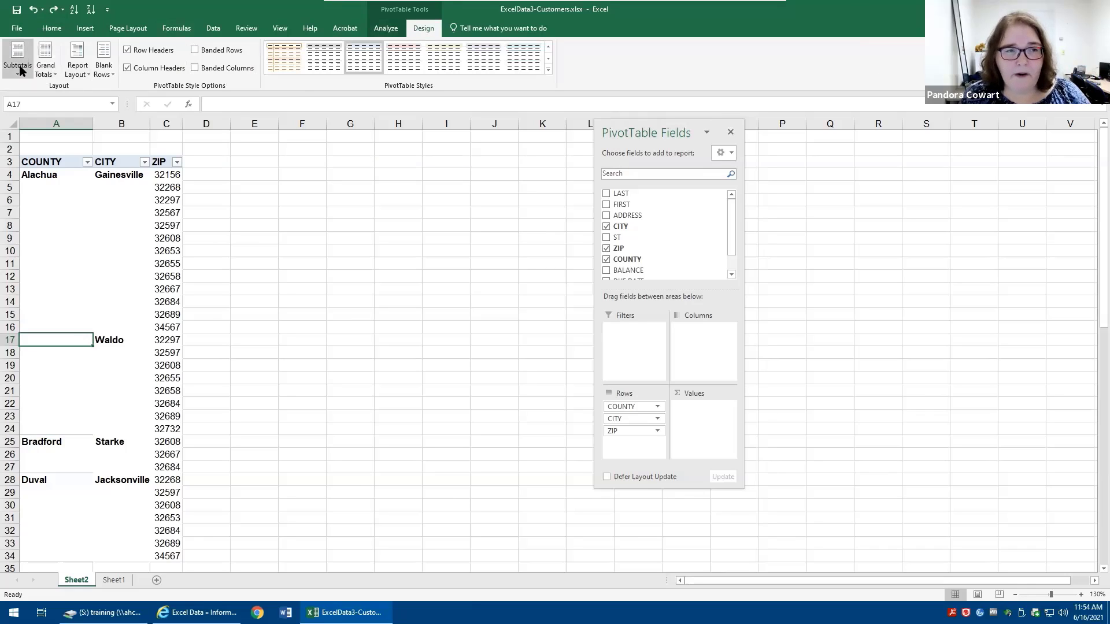
{"action": "left_click", "coordinate": [74, 72]}
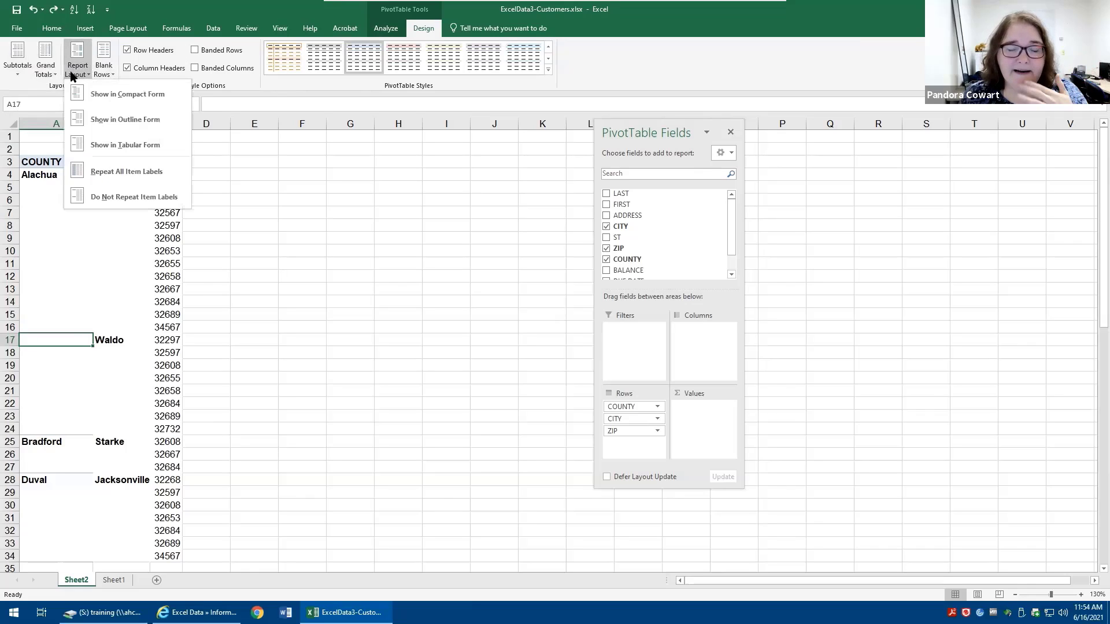
{"action": "left_click", "coordinate": [81, 166]}
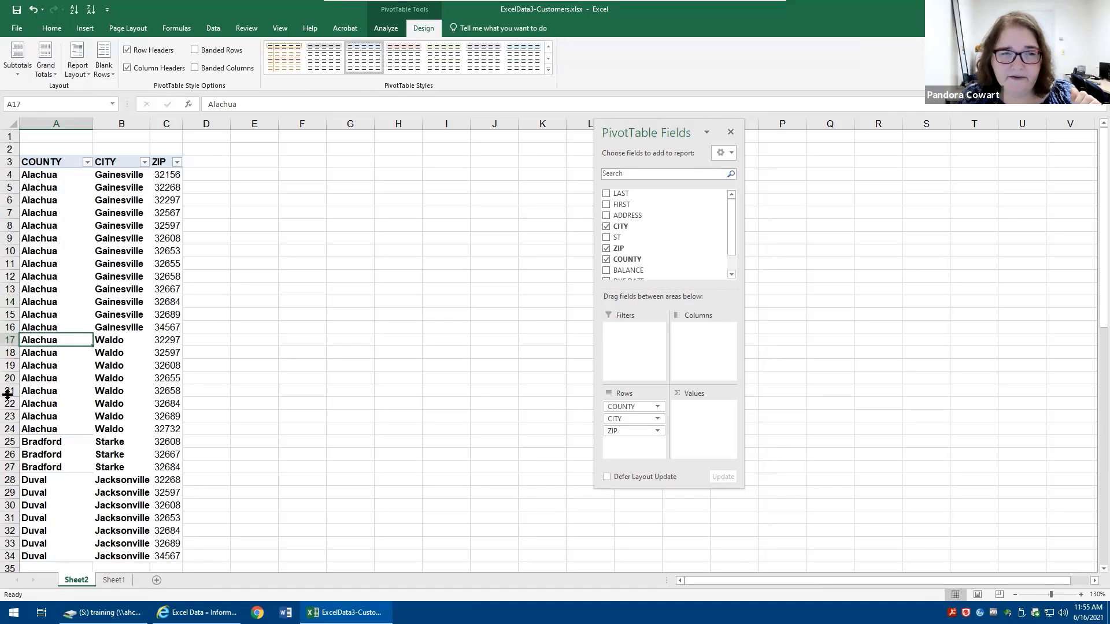
{"action": "left_click", "coordinate": [140, 52]}
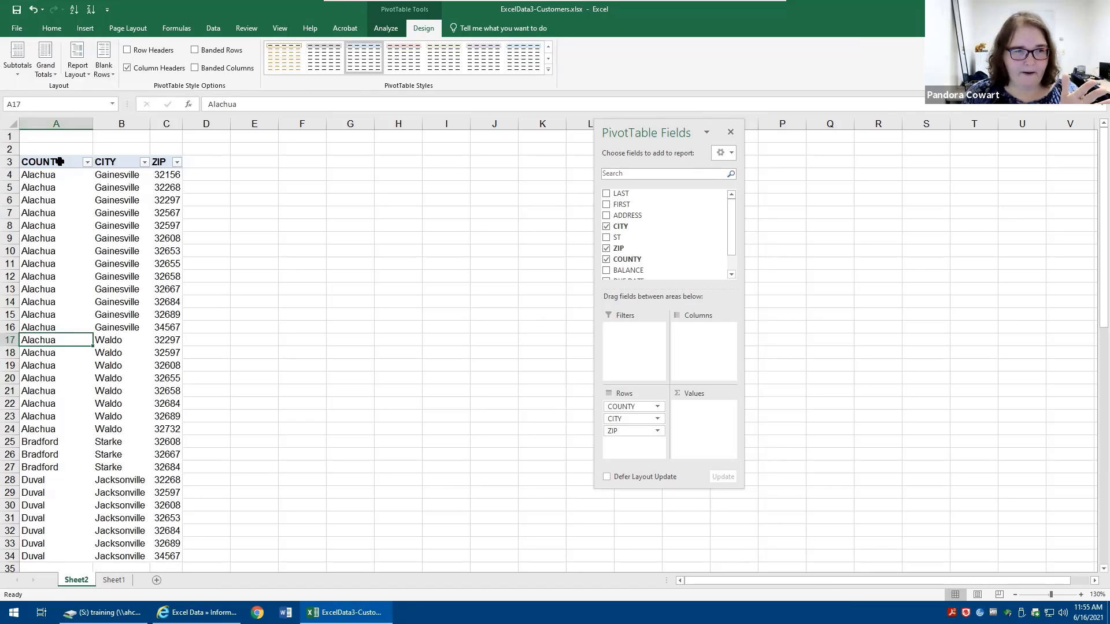
- Copy the PivotTable range A3:C34 and paste it as values only at E3
{"action": "left_click_drag", "start_coordinate": [62, 162], "coordinate": [179, 556]}
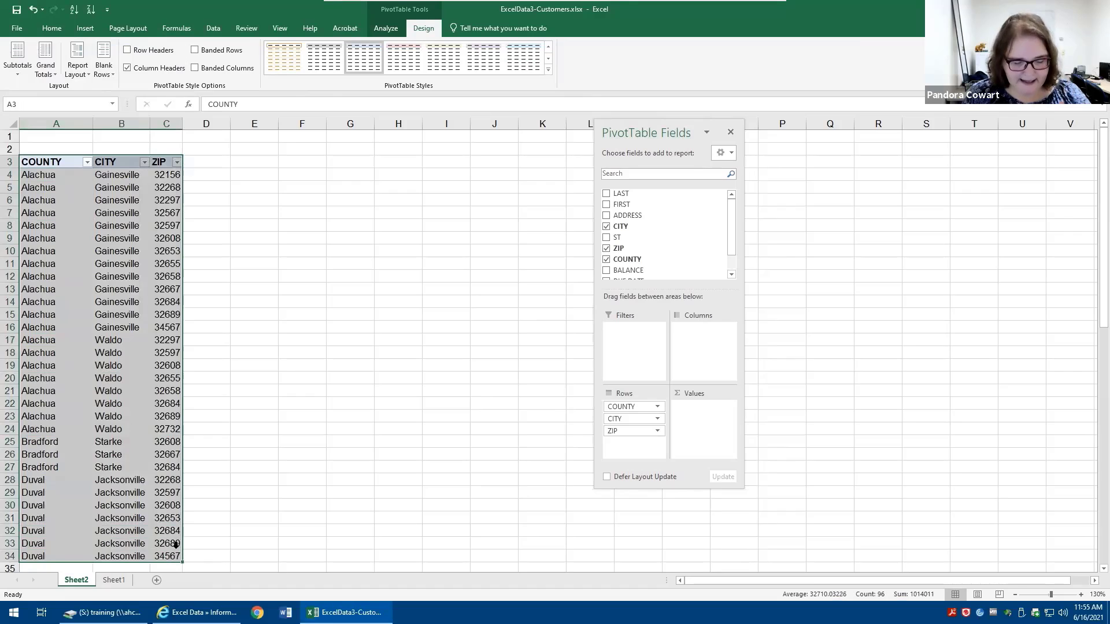
{"action": "key", "text": "ctrl+c"}
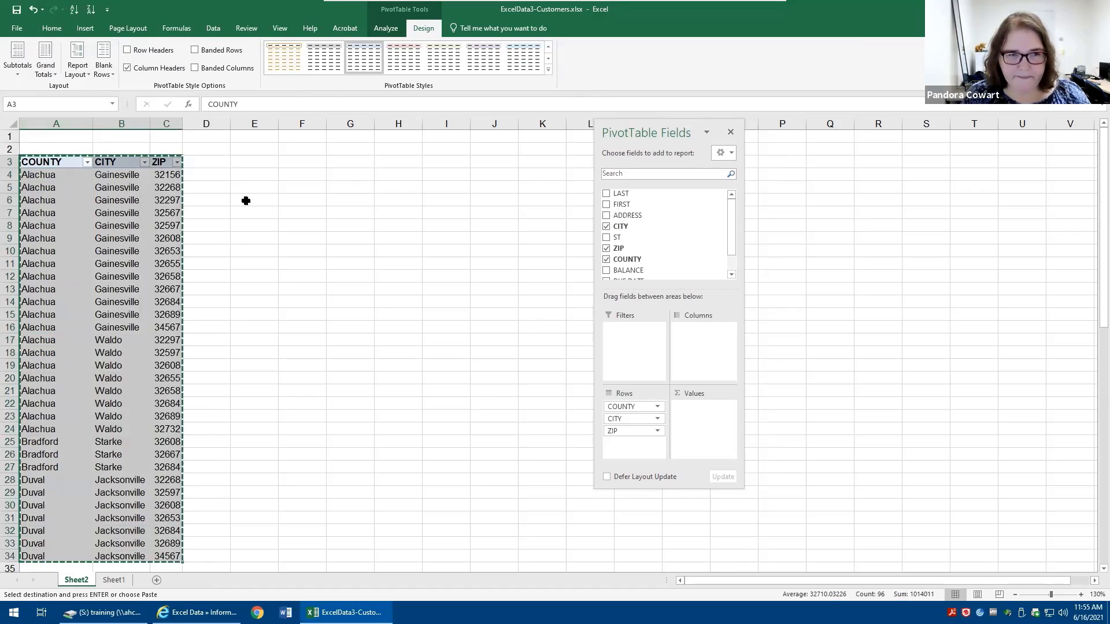
{"action": "right_click", "coordinate": [266, 161]}
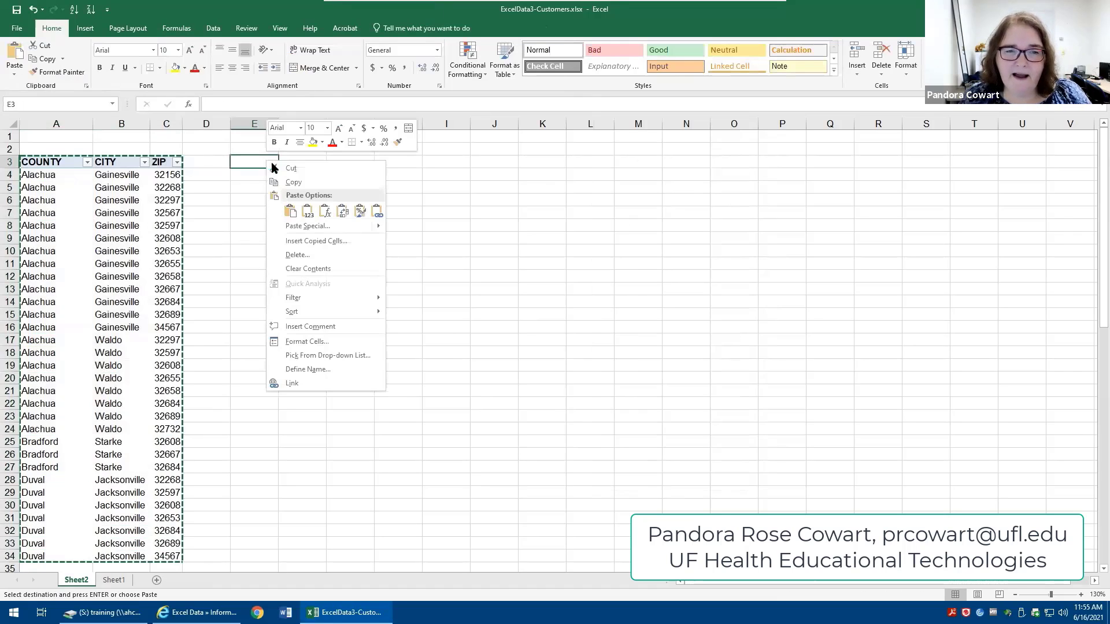
{"action": "left_click", "coordinate": [310, 214]}
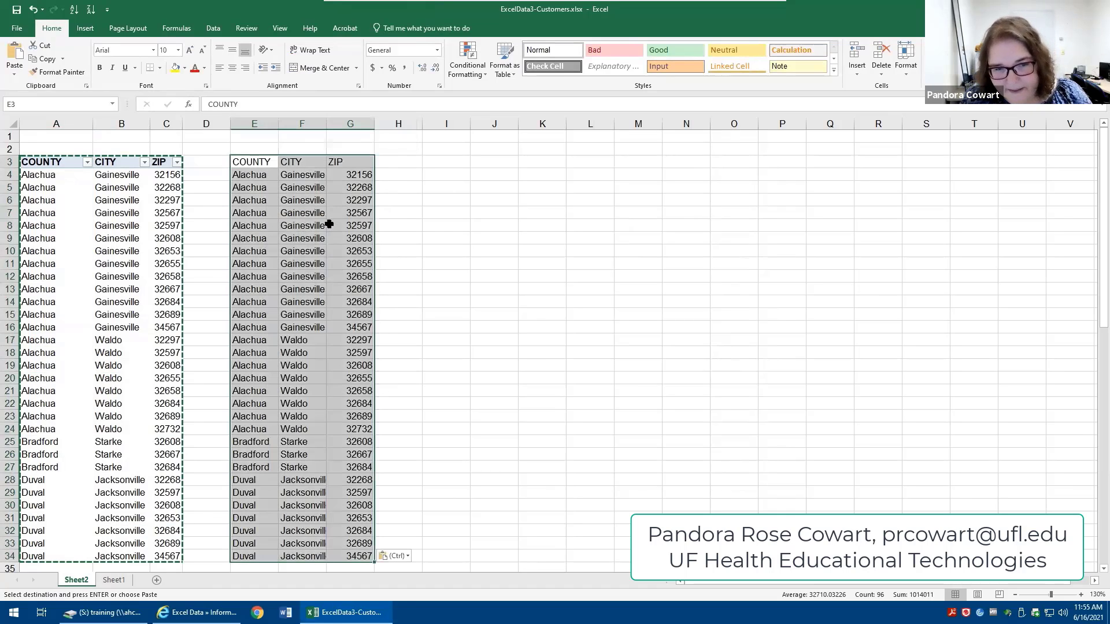